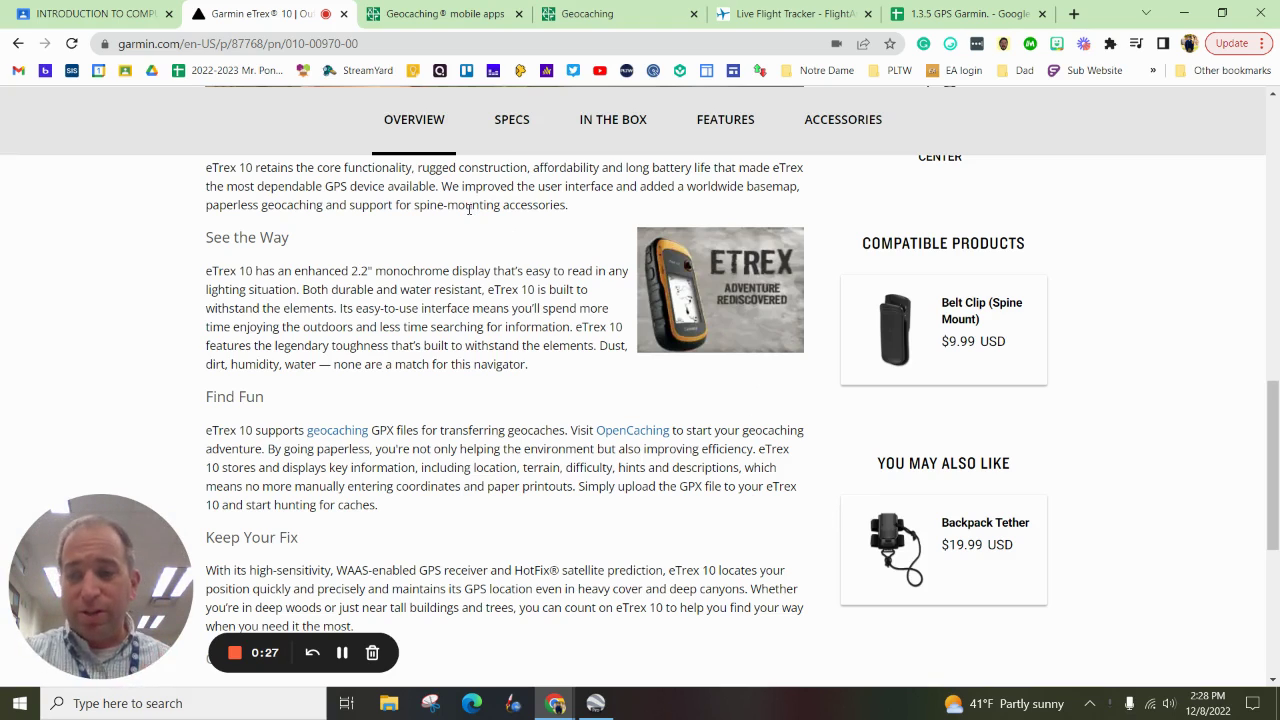
Review the FlightAware live map, the Garmin eTrex 10 page, both geocaching pages and the 1.3.5 GPS Garmin spreadsheet
{"action": "left_click", "coordinate": [818, 13]}
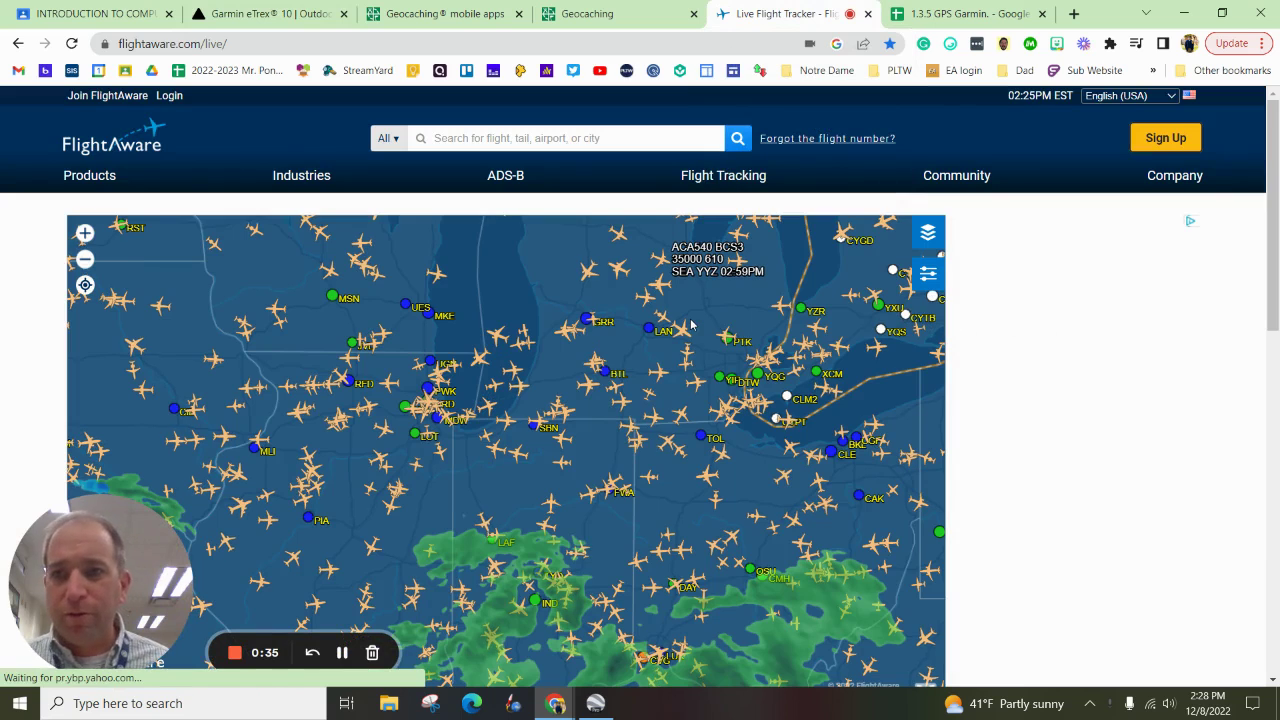
{"action": "mouse_move", "coordinate": [652, 337]}
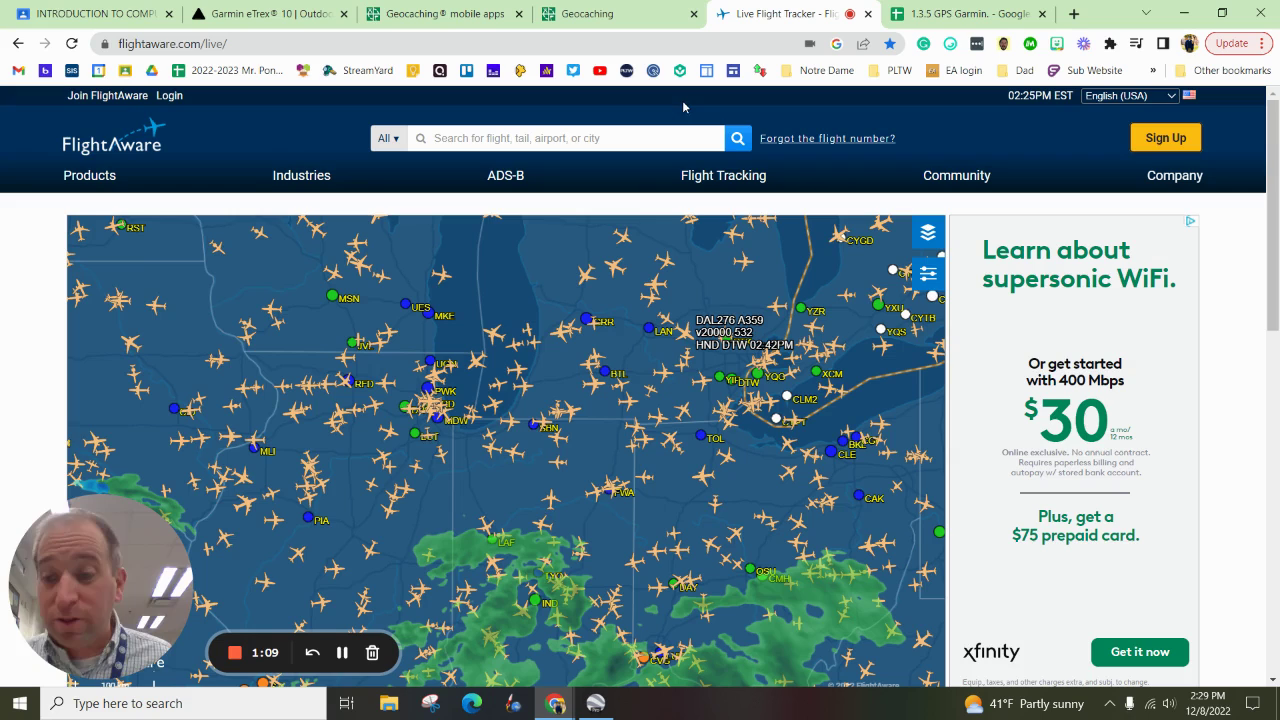
{"action": "left_click", "coordinate": [305, 18]}
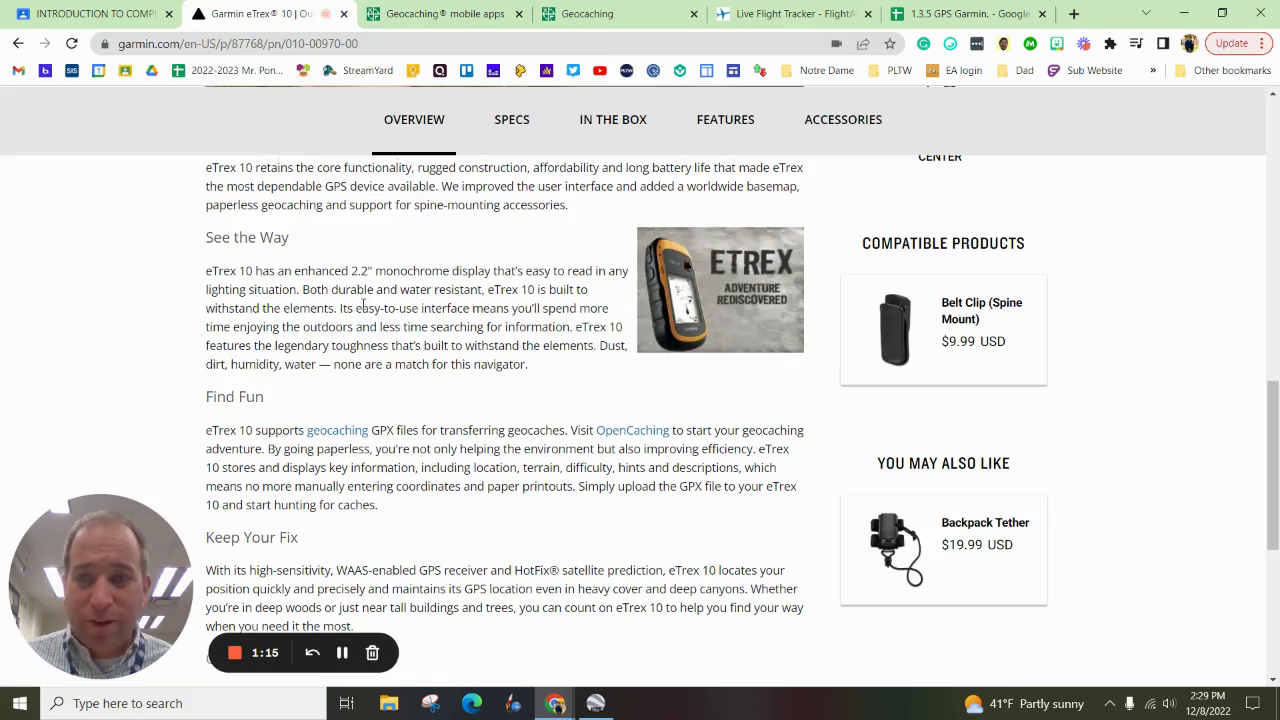
{"action": "scroll", "coordinate": [363, 305], "scroll_direction": "down", "scroll_amount": 3}
{"action": "scroll", "coordinate": [363, 305], "scroll_direction": "up", "scroll_amount": 4}
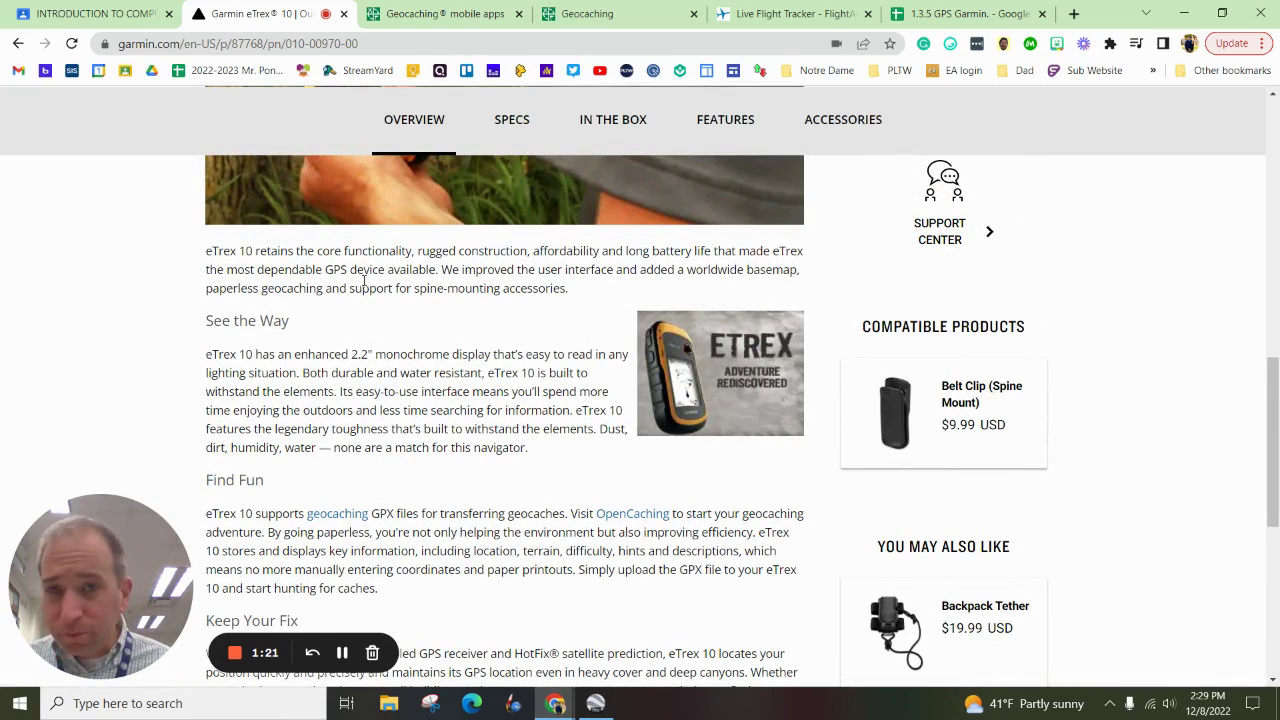
{"action": "left_click", "coordinate": [445, 13]}
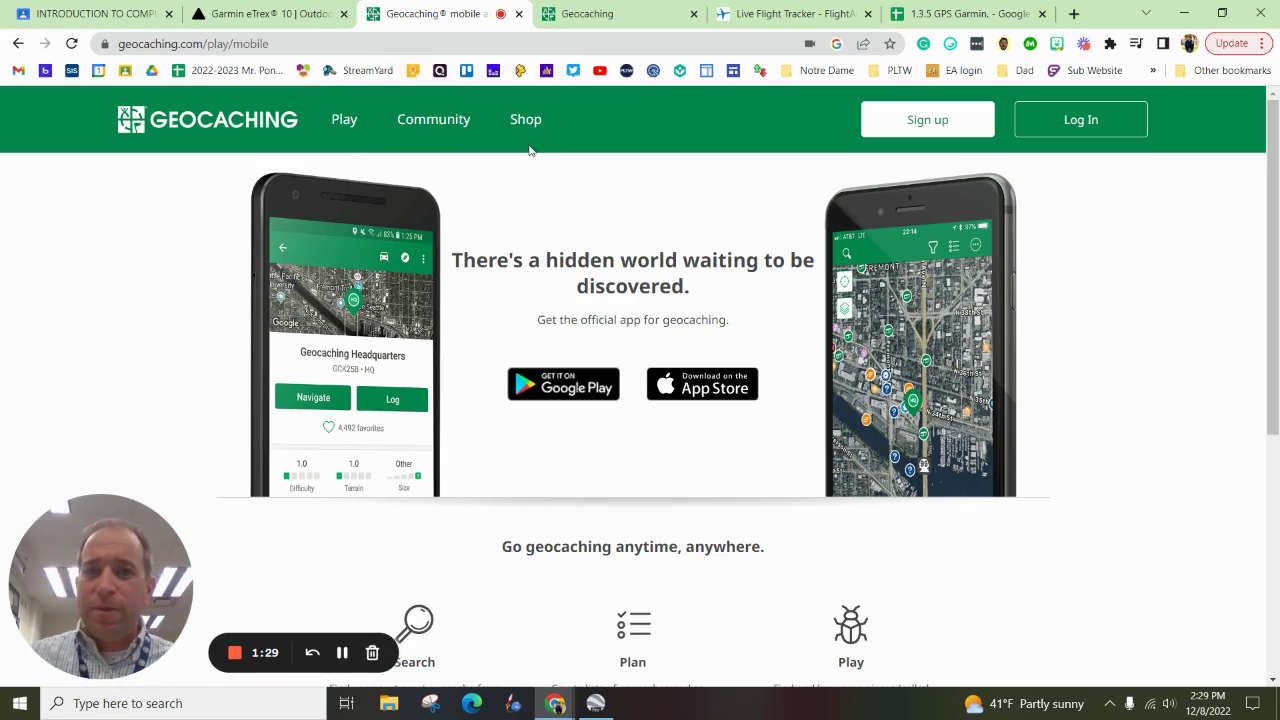
{"action": "left_click", "coordinate": [612, 22]}
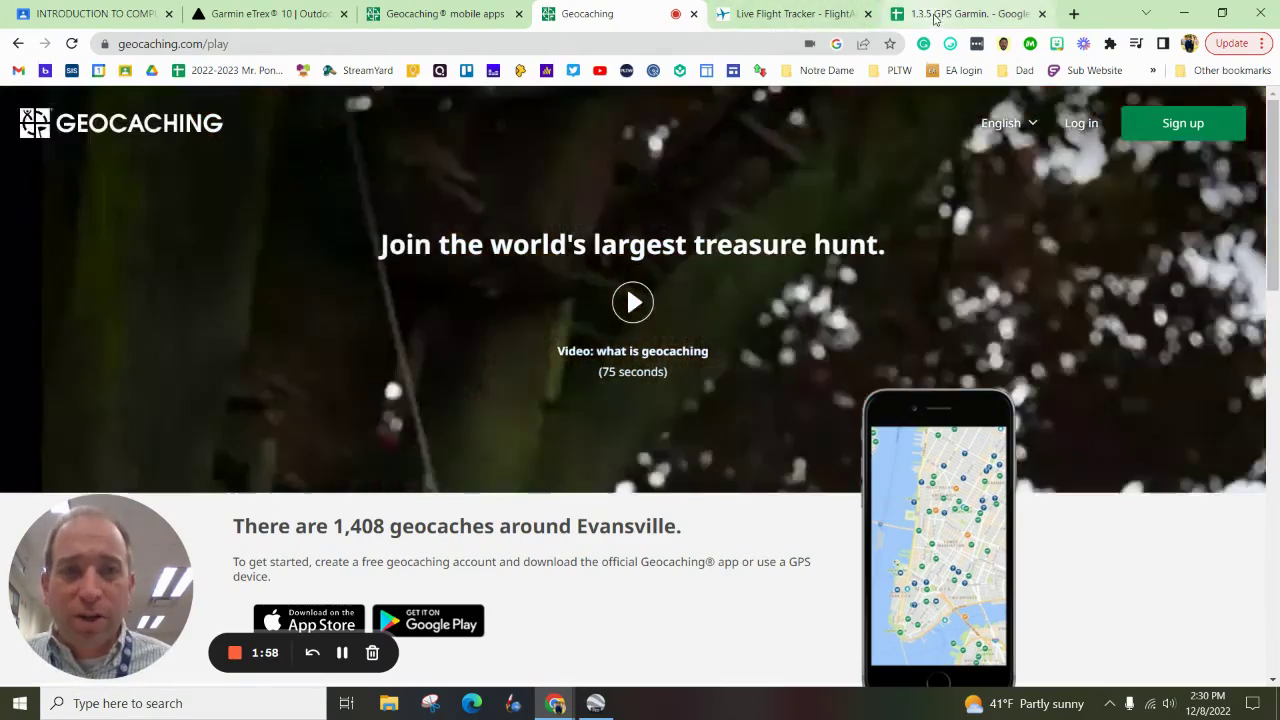
{"action": "left_click", "coordinate": [935, 16]}
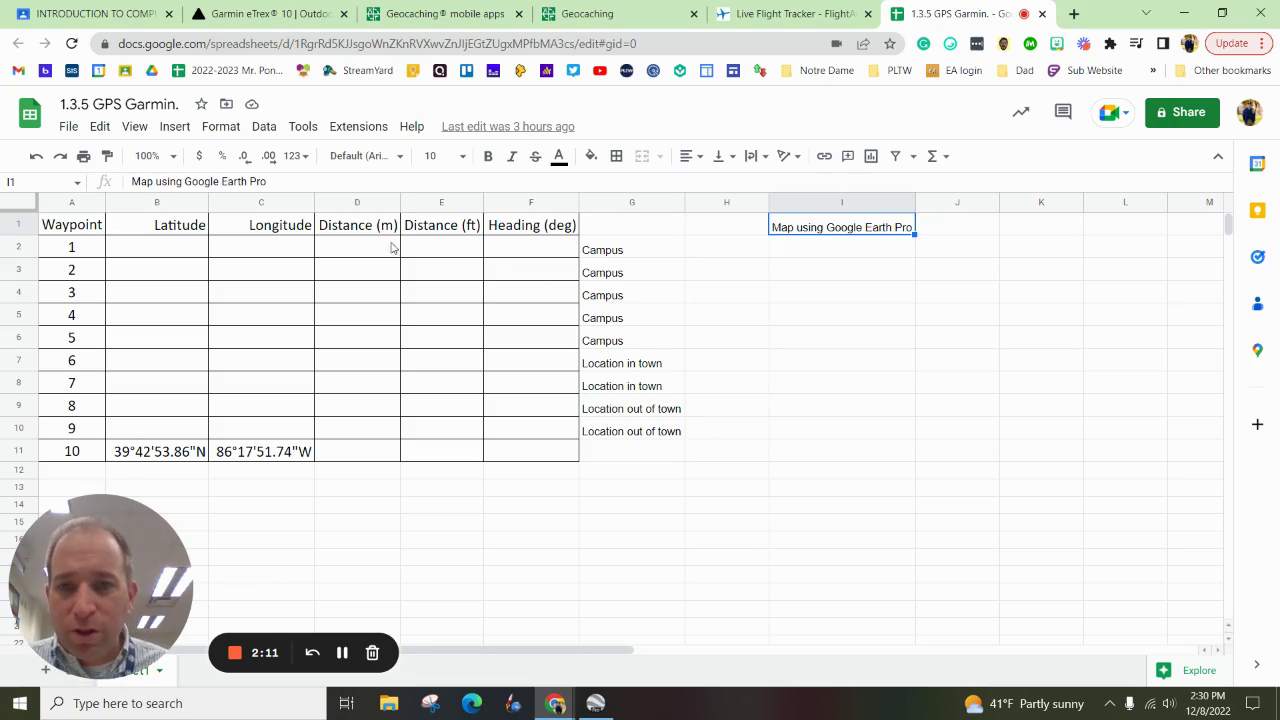
Switch to Google Earth Pro, start a data import and browse to the Garmin/GPX folder on the Garmin eTrex 10 (E:) drive
{"action": "left_click", "coordinate": [598, 702]}
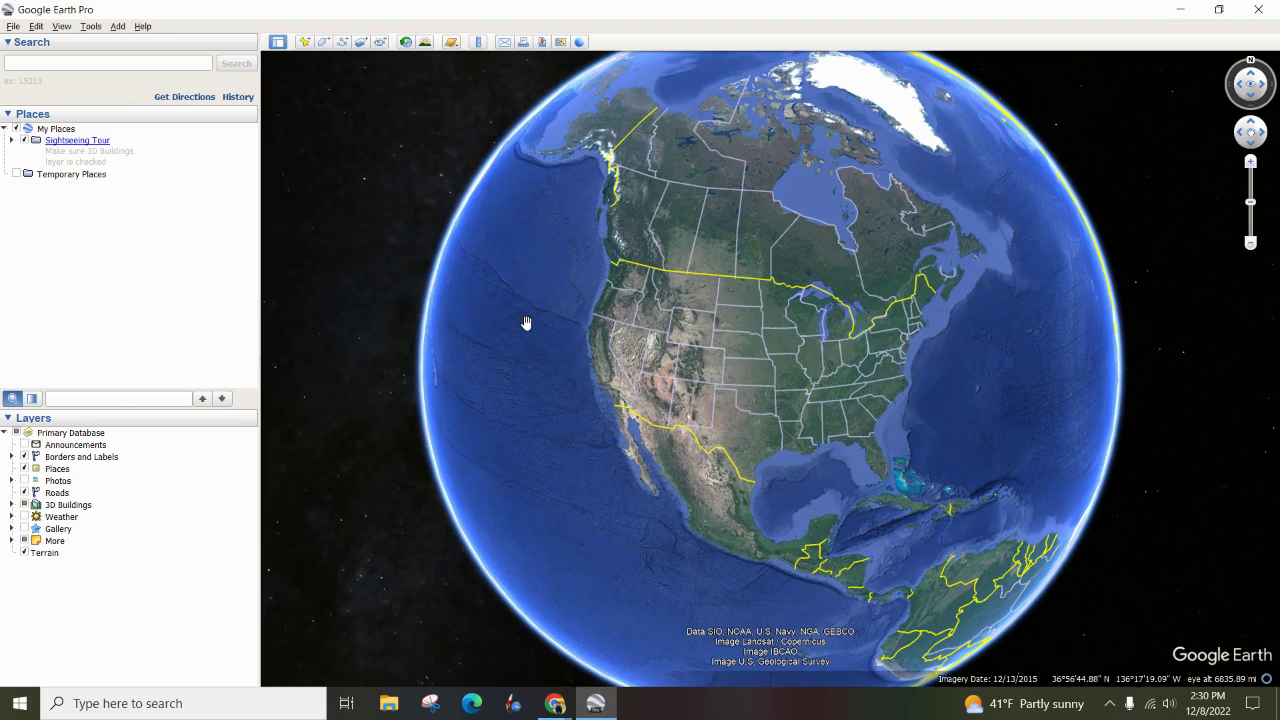
{"action": "left_click", "coordinate": [13, 26]}
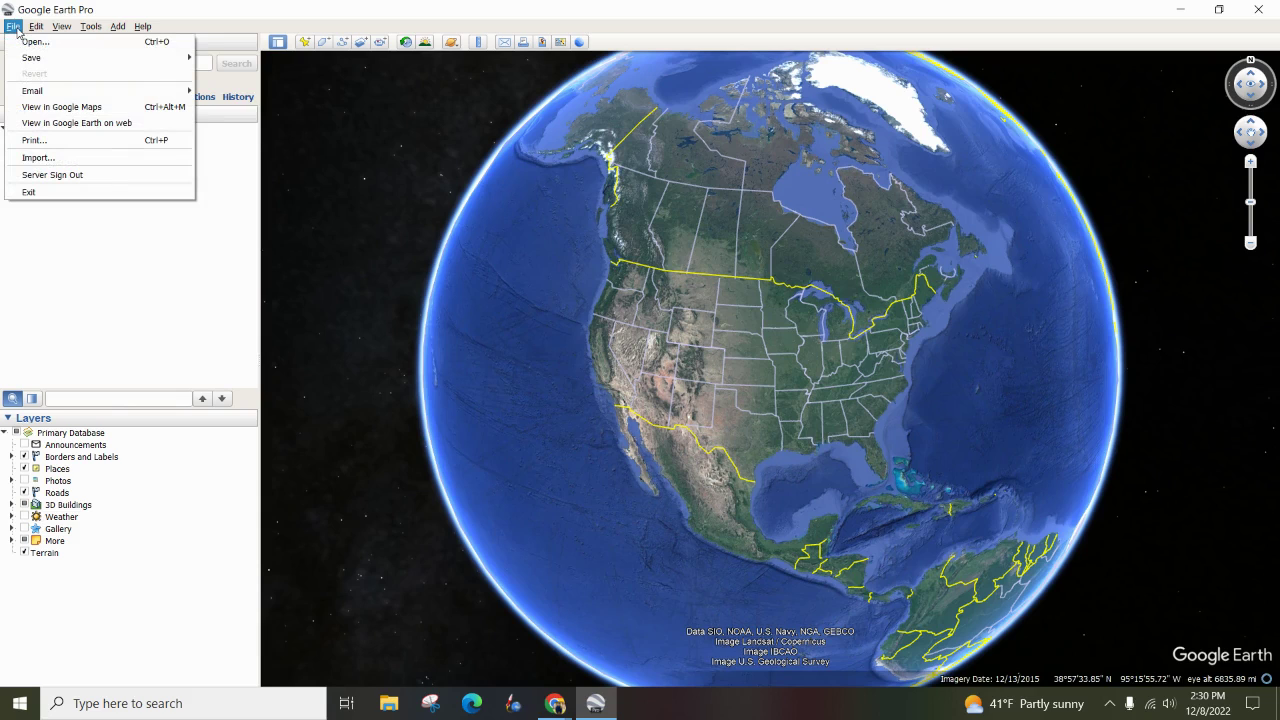
{"action": "left_click", "coordinate": [38, 157]}
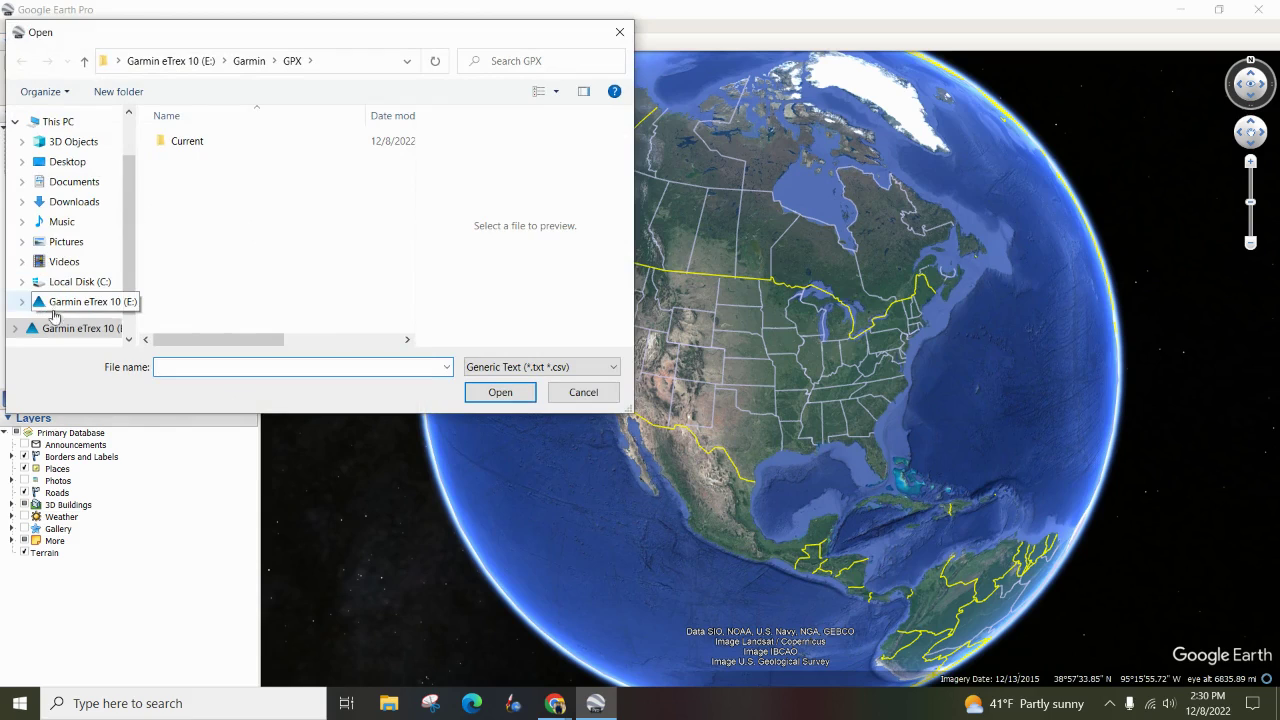
{"action": "left_click", "coordinate": [78, 304]}
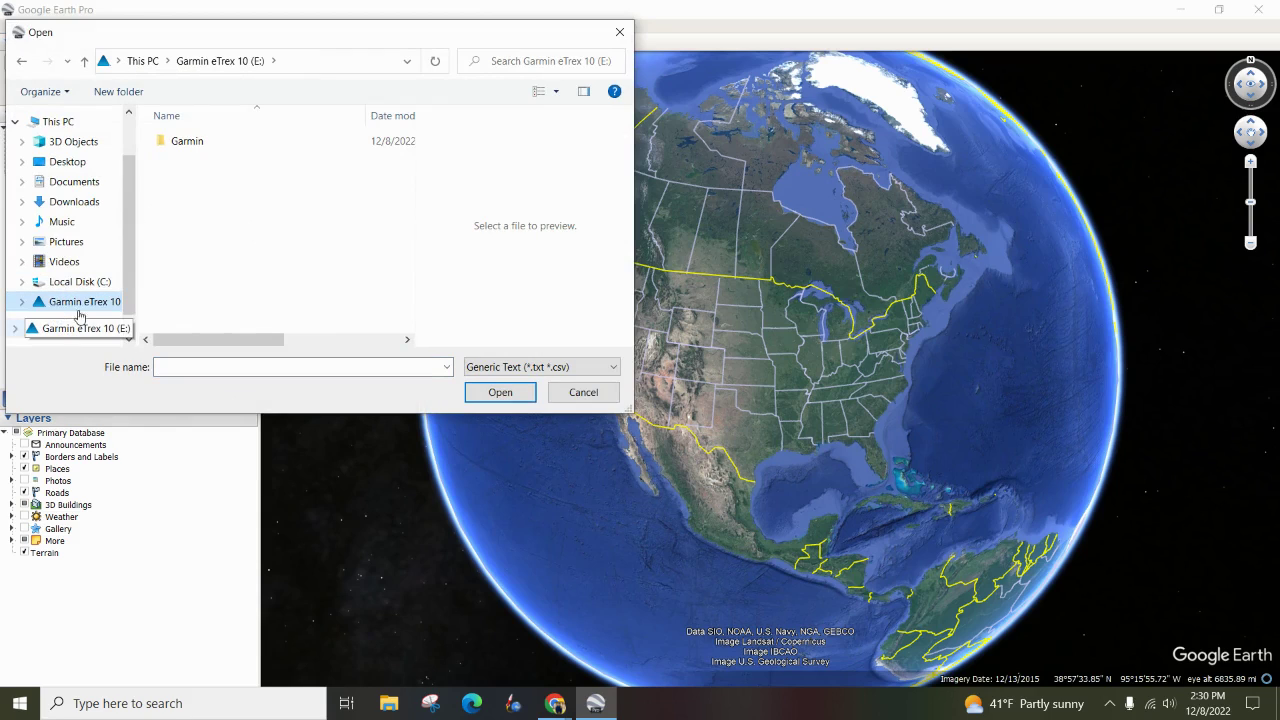
{"action": "double_click", "coordinate": [207, 146]}
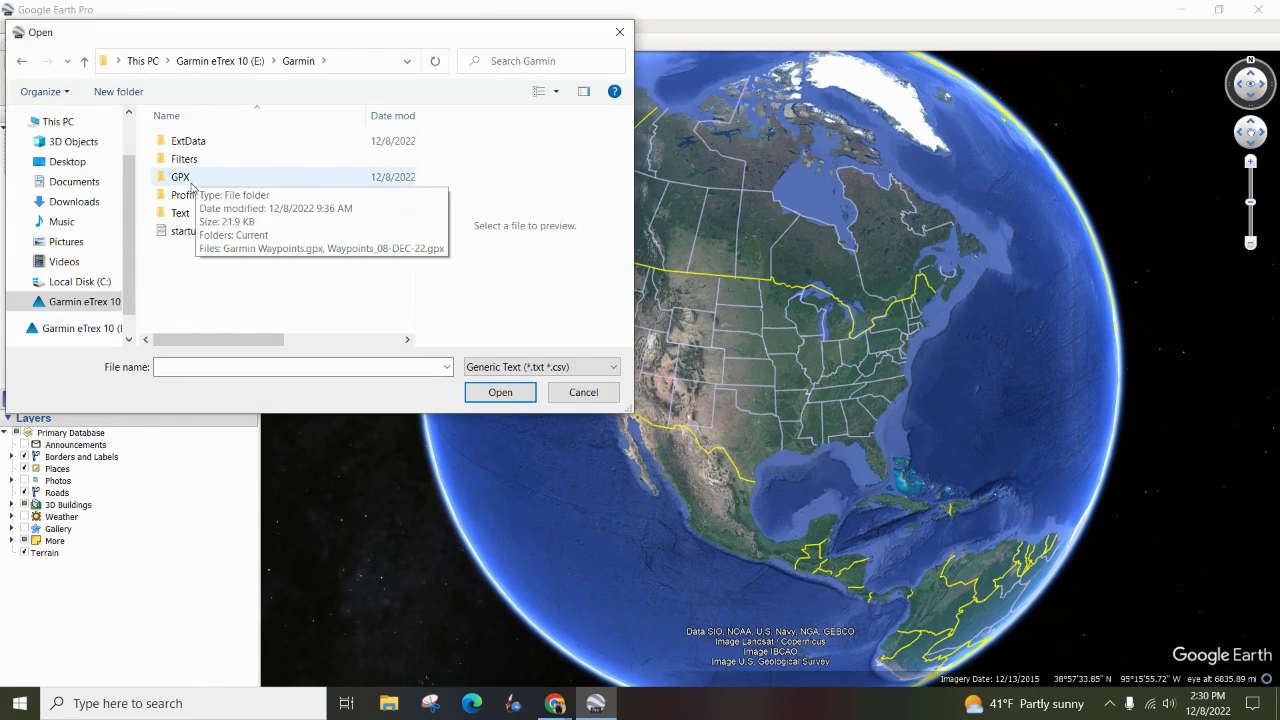
{"action": "double_click", "coordinate": [194, 182]}
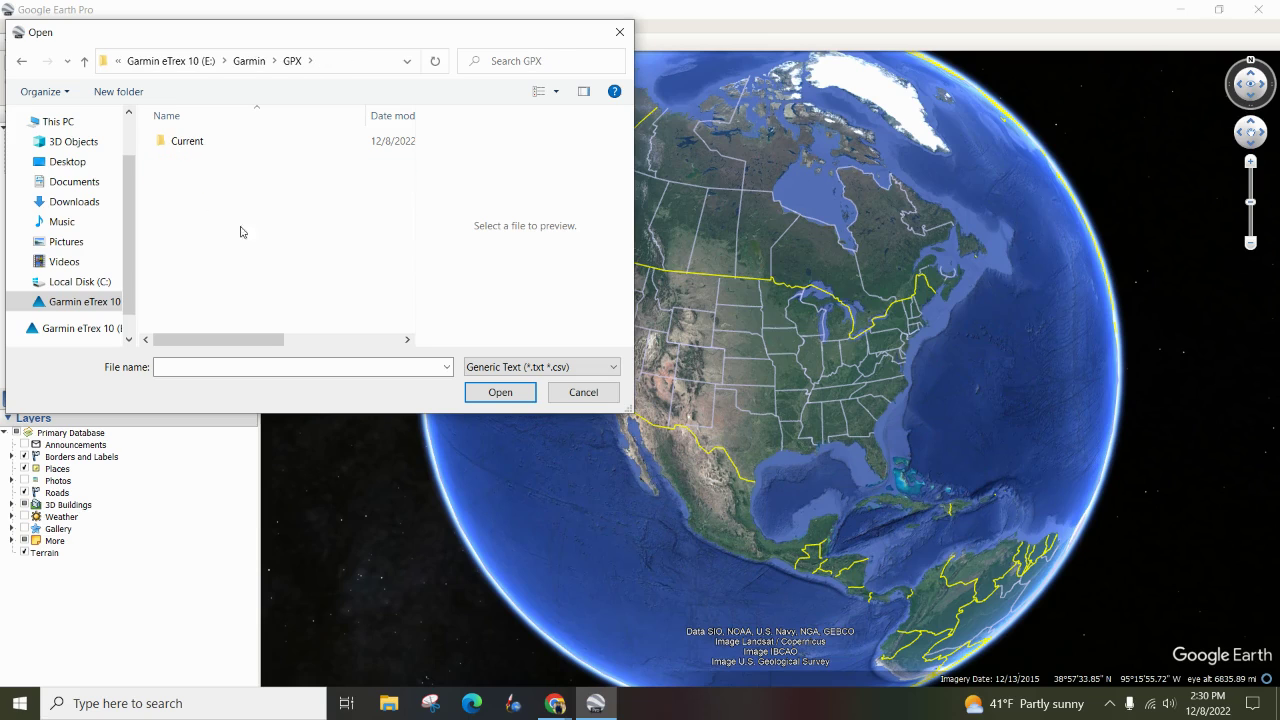
Show all file types and import Waypoints_08-DEC-22.gpx, accepting the GPS import options with Create KML Tracks enabled
{"action": "left_click", "coordinate": [513, 372]}
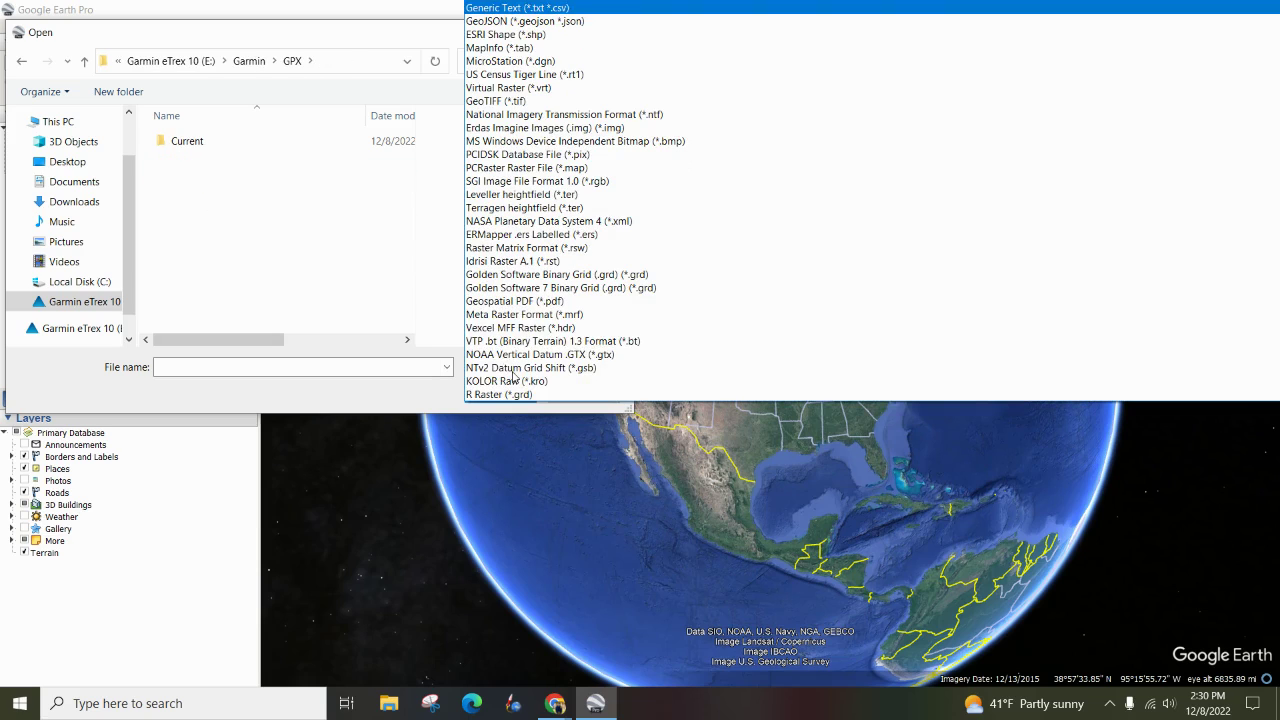
{"action": "left_click", "coordinate": [453, 326]}
{"action": "left_click", "coordinate": [530, 367]}
{"action": "scroll", "coordinate": [515, 381], "scroll_direction": "down", "scroll_amount": 3}
{"action": "left_click", "coordinate": [500, 394]}
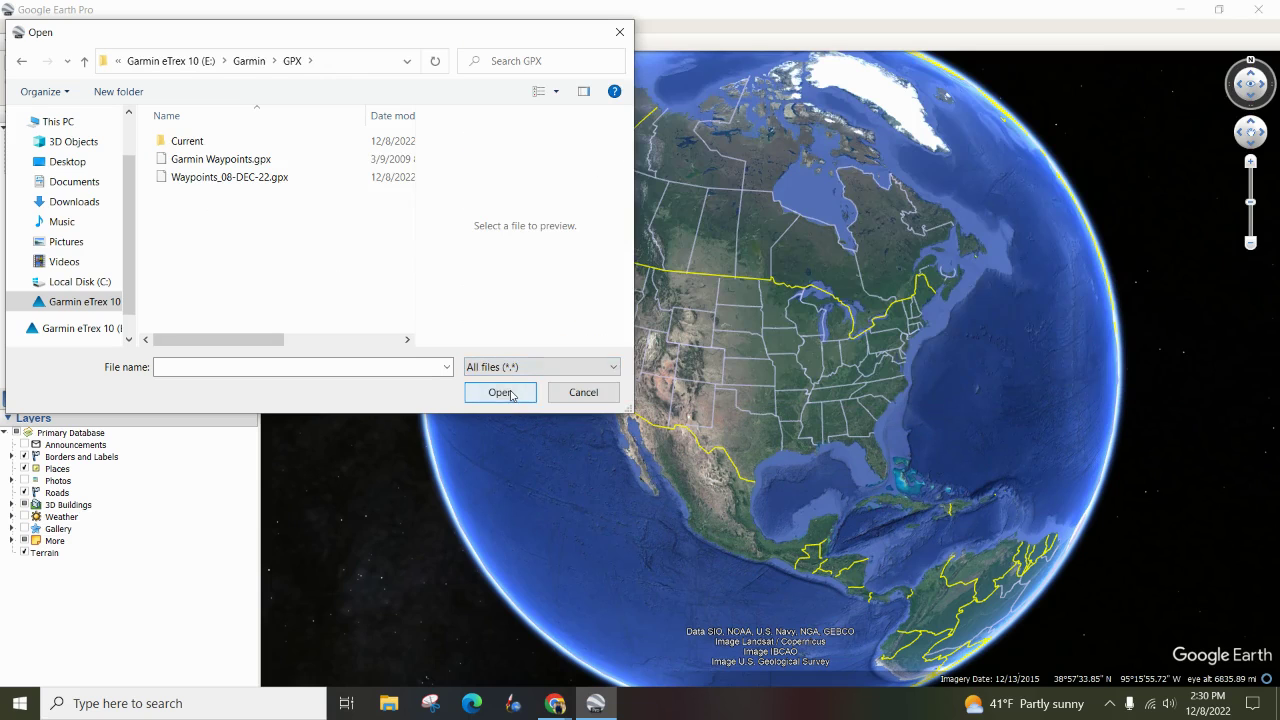
{"action": "left_click", "coordinate": [240, 178]}
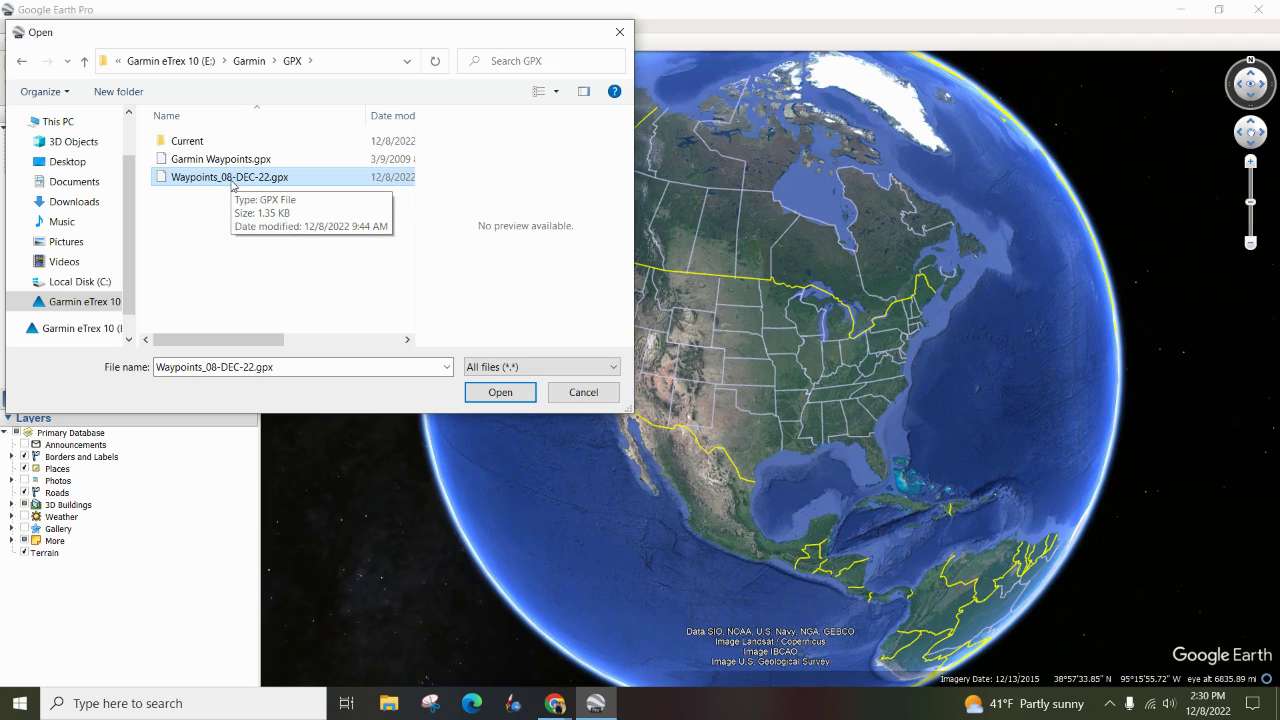
{"action": "left_click", "coordinate": [508, 394]}
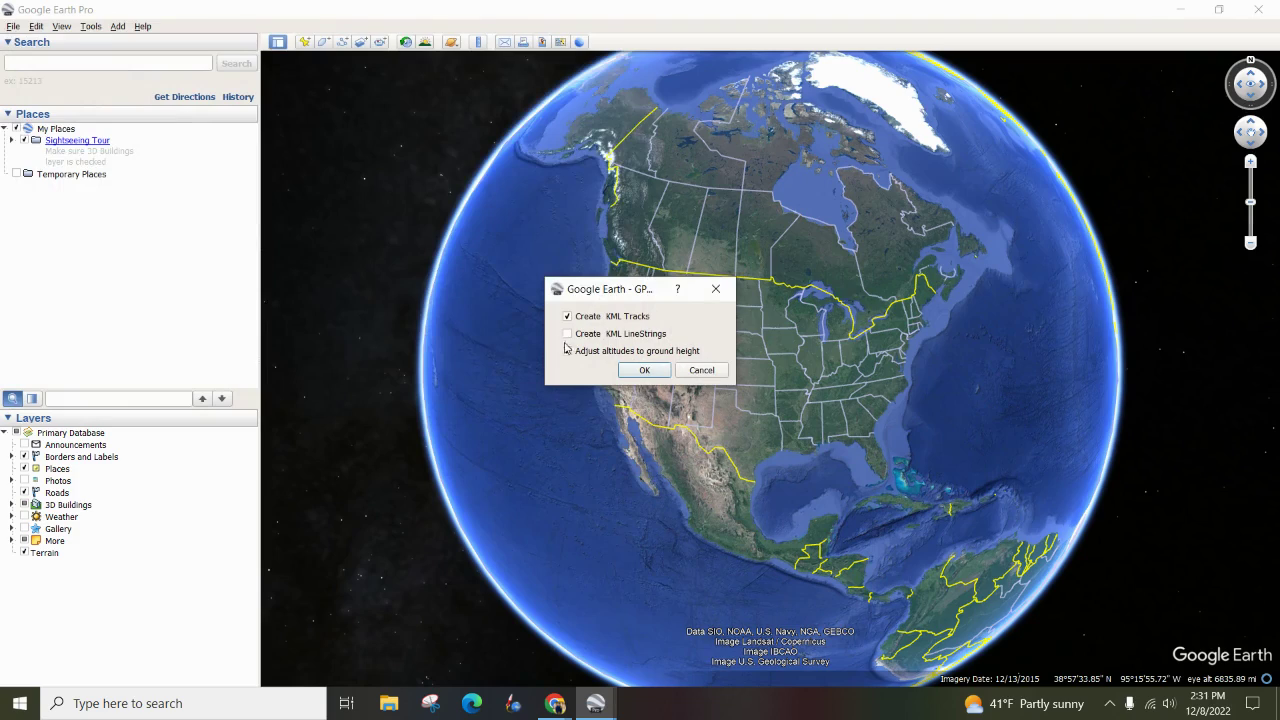
{"action": "left_click", "coordinate": [644, 371]}
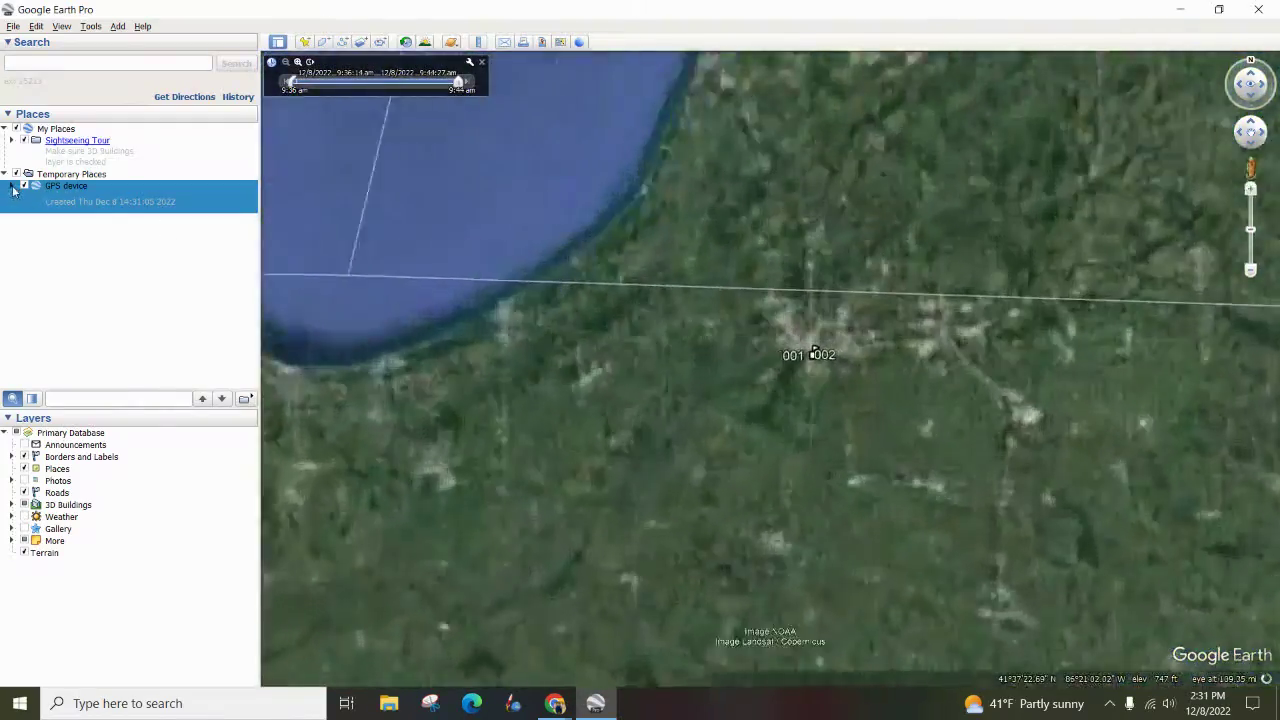
Expand the imported GPS device and its Waypoints folder, and inspect the waypoint locations around the high school
{"action": "left_click", "coordinate": [11, 186]}
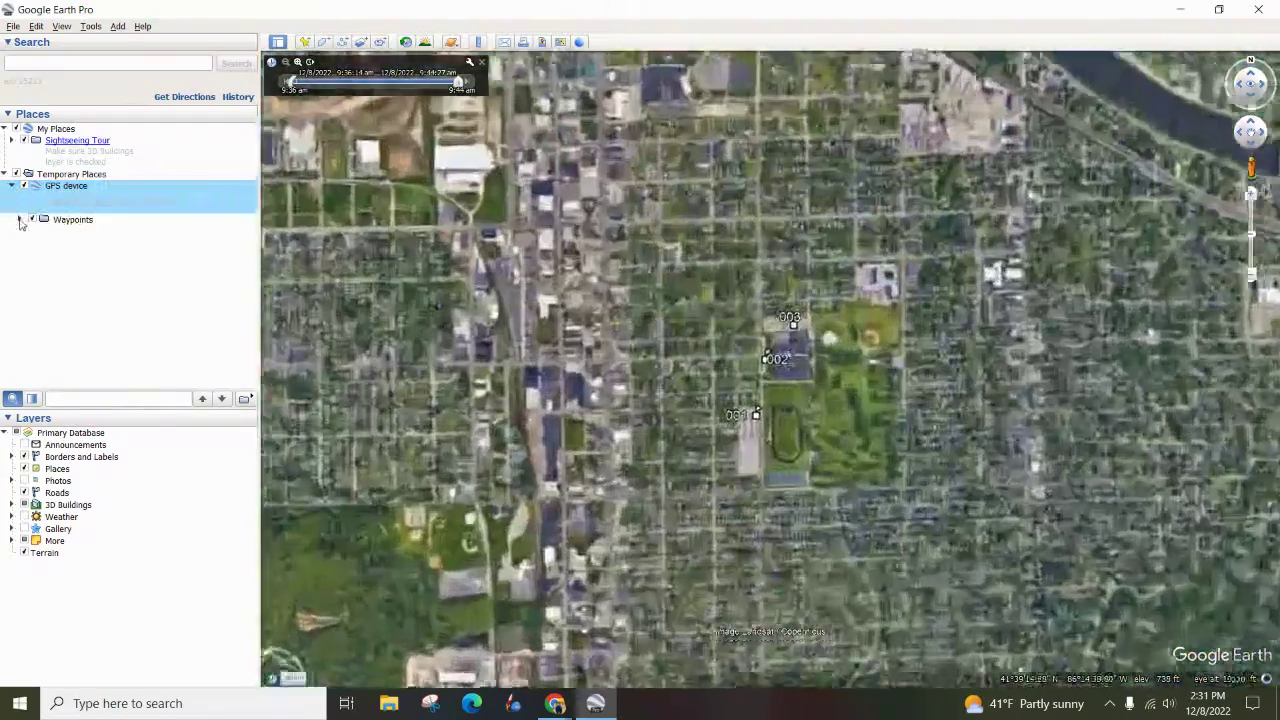
{"action": "left_click", "coordinate": [19, 219]}
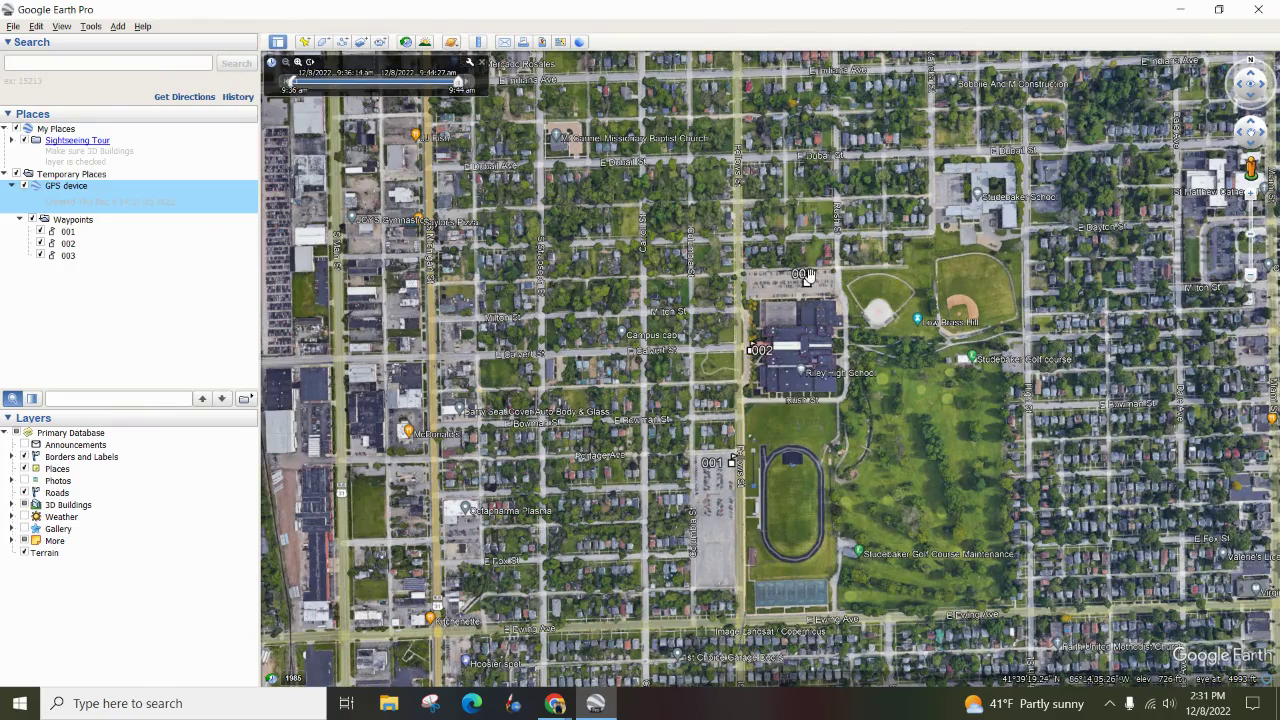
{"action": "scroll", "coordinate": [803, 282], "scroll_direction": "up", "scroll_amount": 2}
{"action": "scroll", "coordinate": [689, 537], "scroll_direction": "up", "scroll_amount": 3}
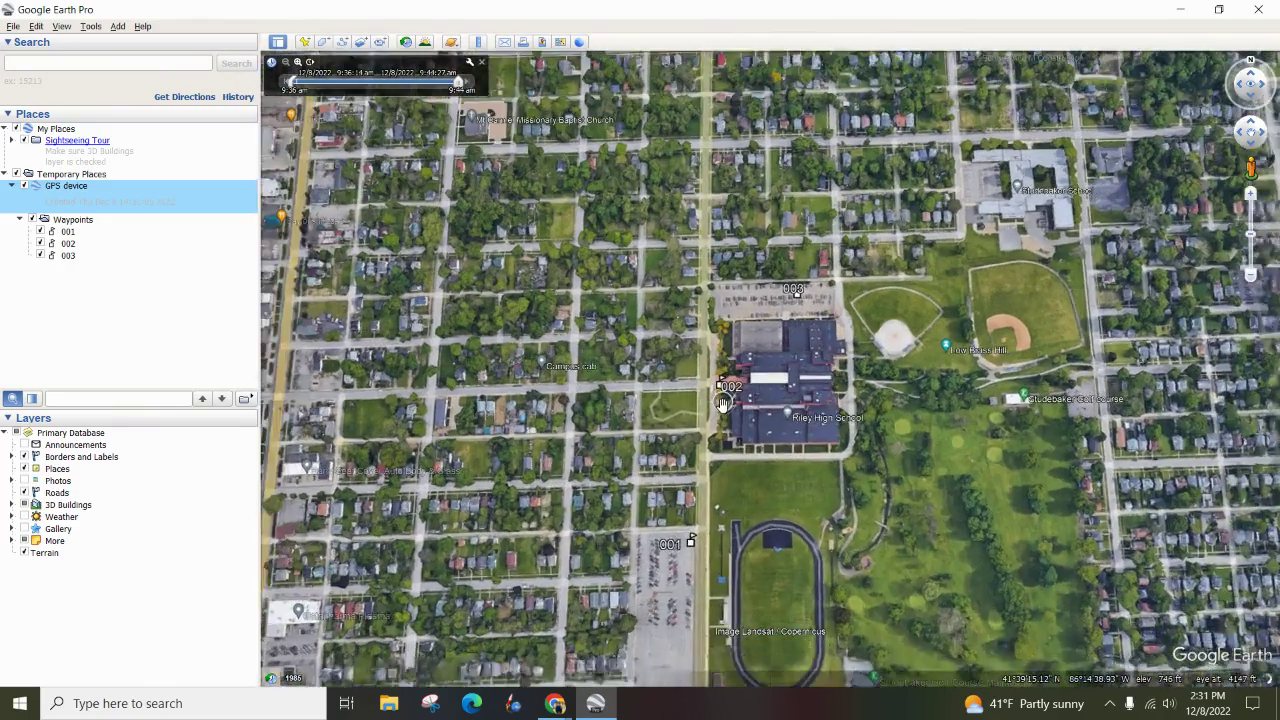
{"action": "scroll", "coordinate": [713, 451], "scroll_direction": "up", "scroll_amount": 1}
{"action": "scroll", "coordinate": [713, 451], "scroll_direction": "down", "scroll_amount": 2}
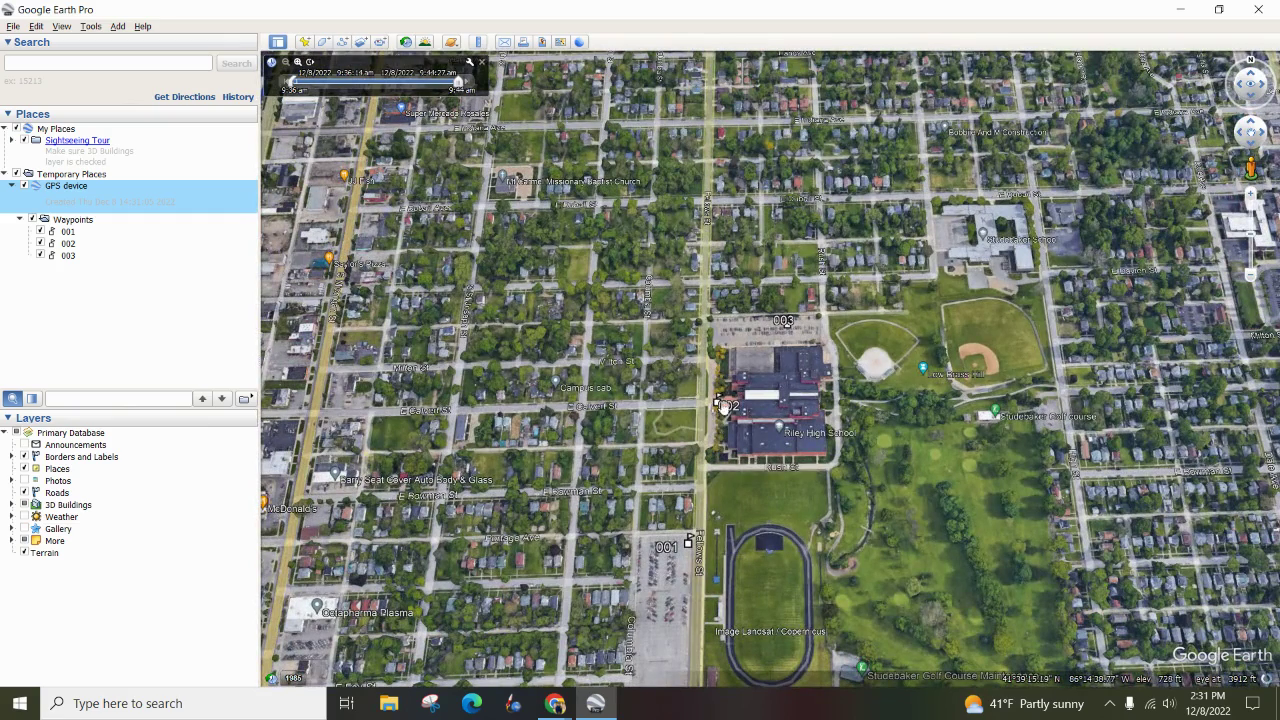
View the latitude and longitude of waypoint 001 in its properties, leaving the placemark unedited
{"action": "left_click", "coordinate": [66, 236]}
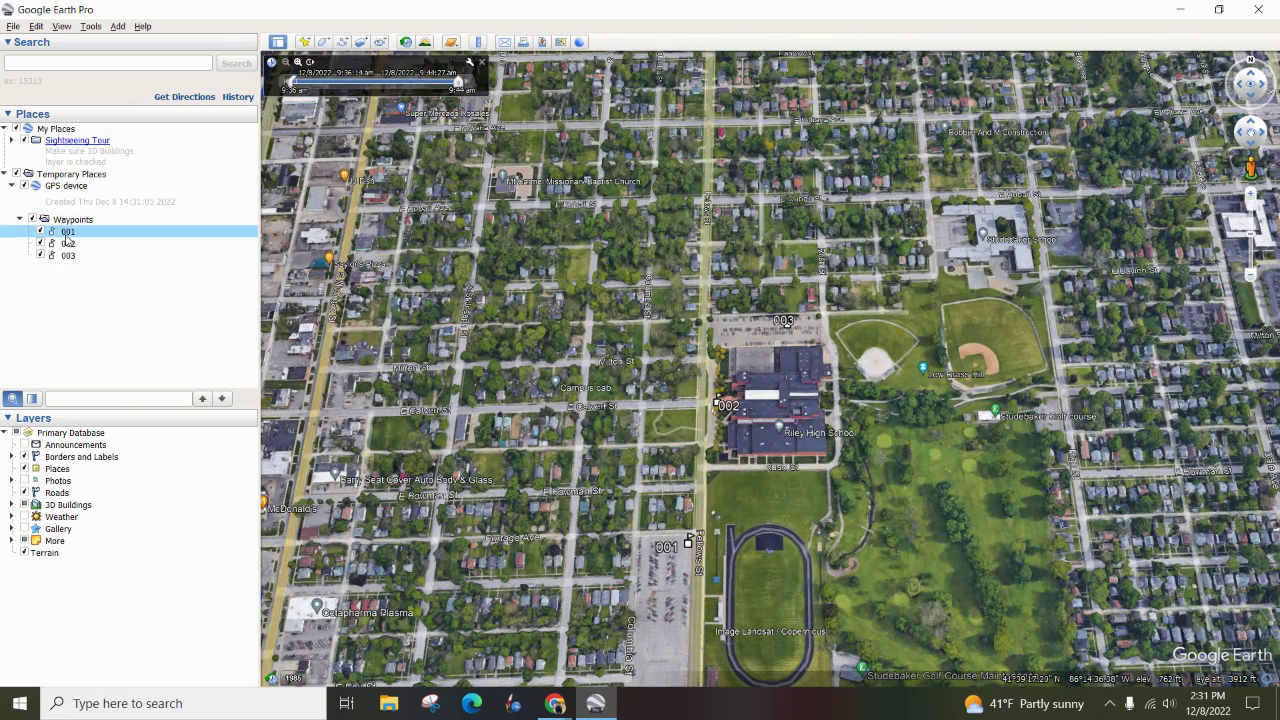
{"action": "right_click", "coordinate": [67, 240]}
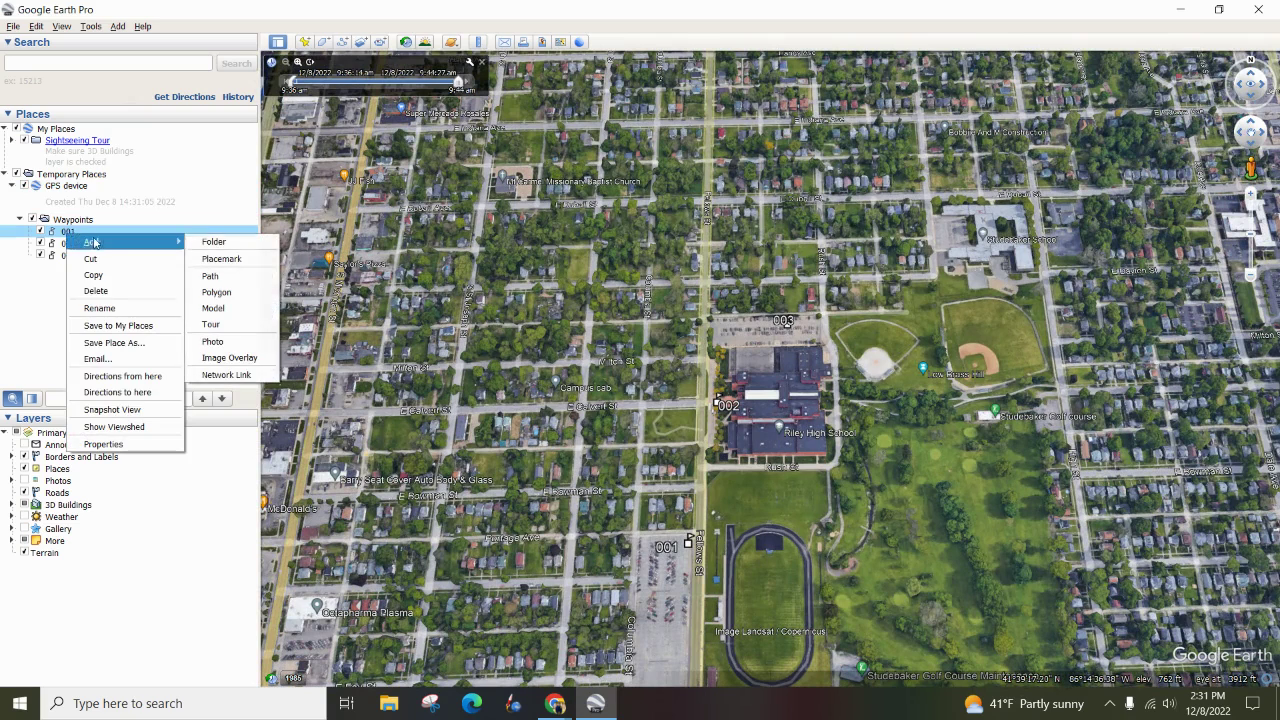
{"action": "left_click", "coordinate": [125, 446]}
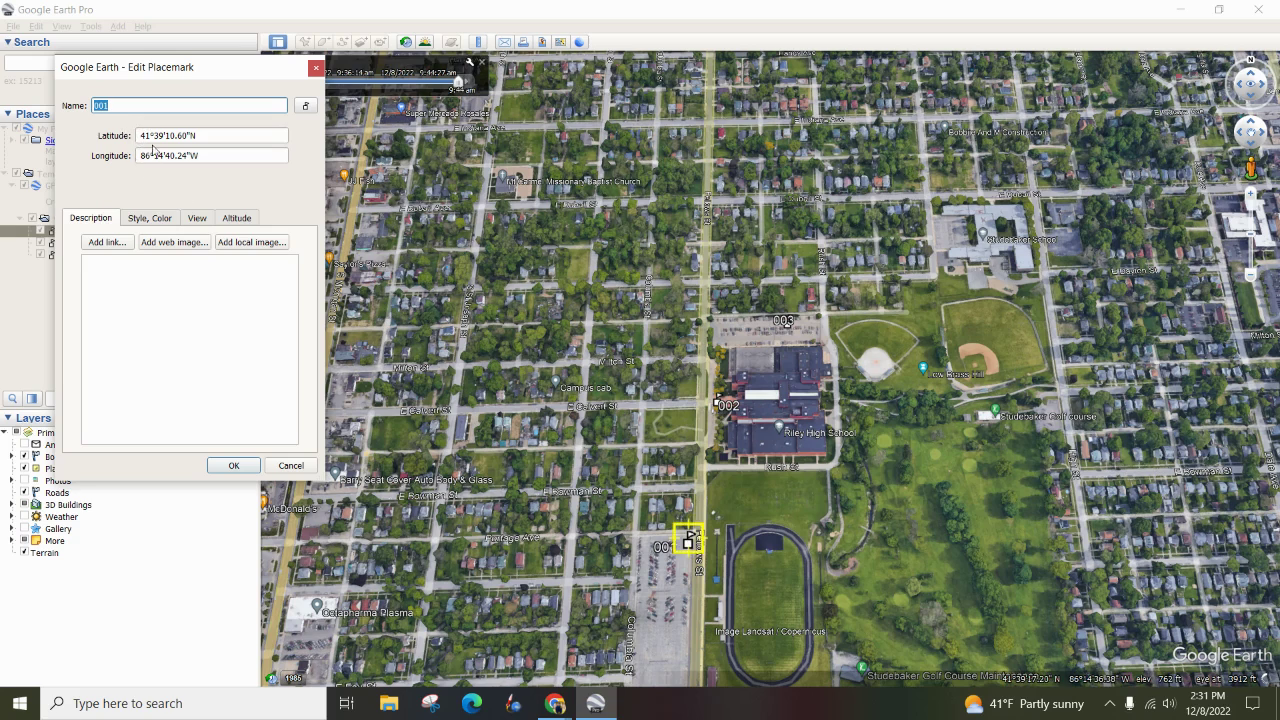
{"action": "left_click", "coordinate": [43, 266]}
{"action": "left_click", "coordinate": [280, 467]}
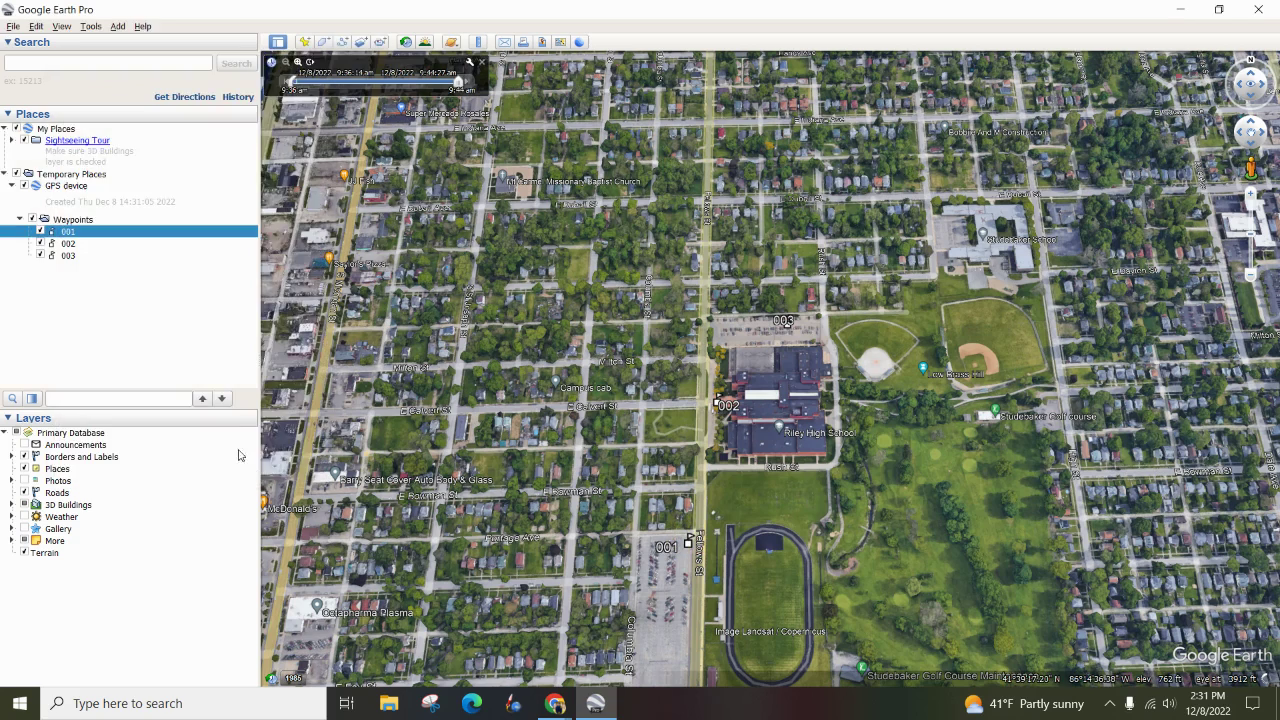
Read the latitude and longitude of waypoint 002 in its properties, and switch to the waypoint spreadsheet in Chrome
{"action": "left_click", "coordinate": [69, 246]}
{"action": "right_click", "coordinate": [70, 250]}
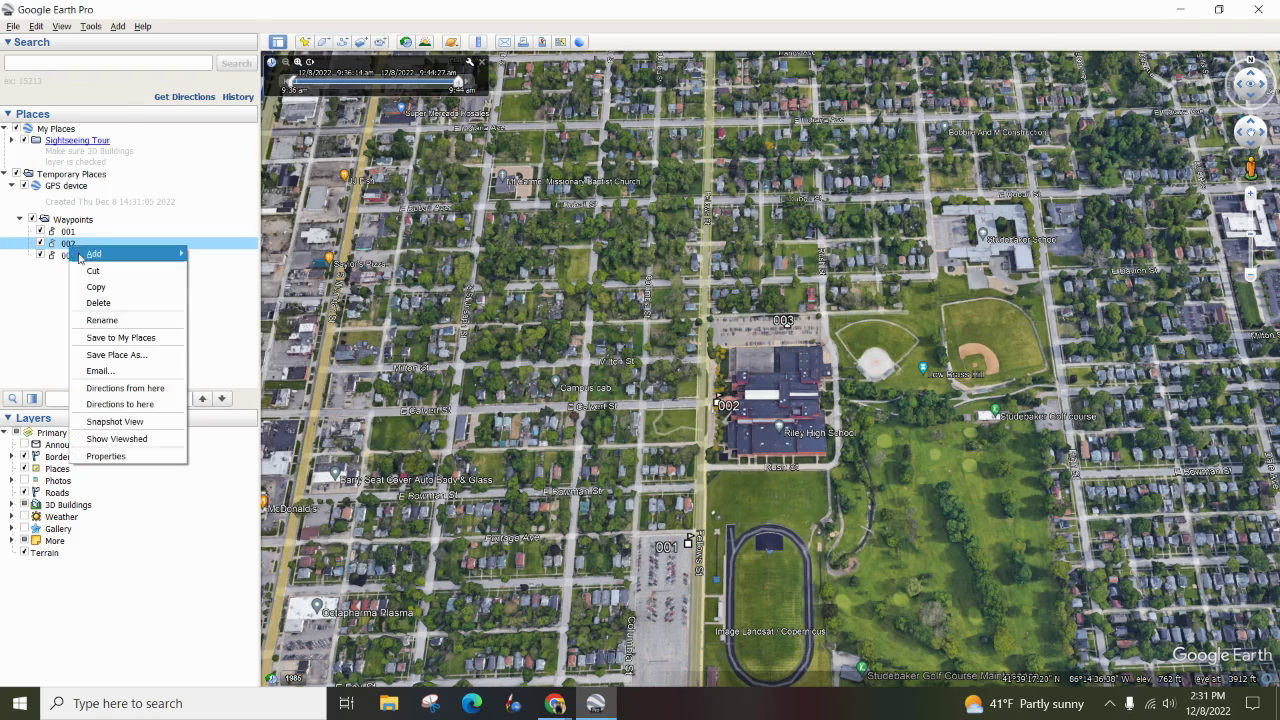
{"action": "left_click", "coordinate": [128, 458]}
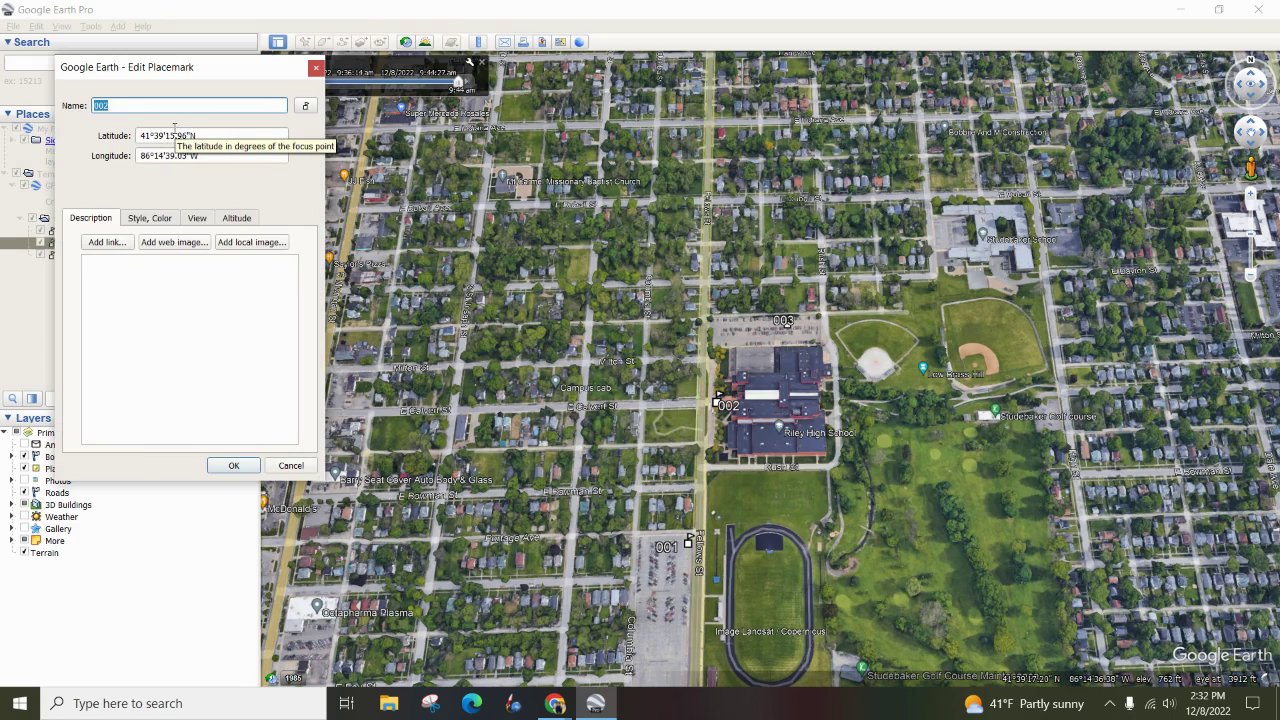
{"action": "left_click", "coordinate": [316, 70]}
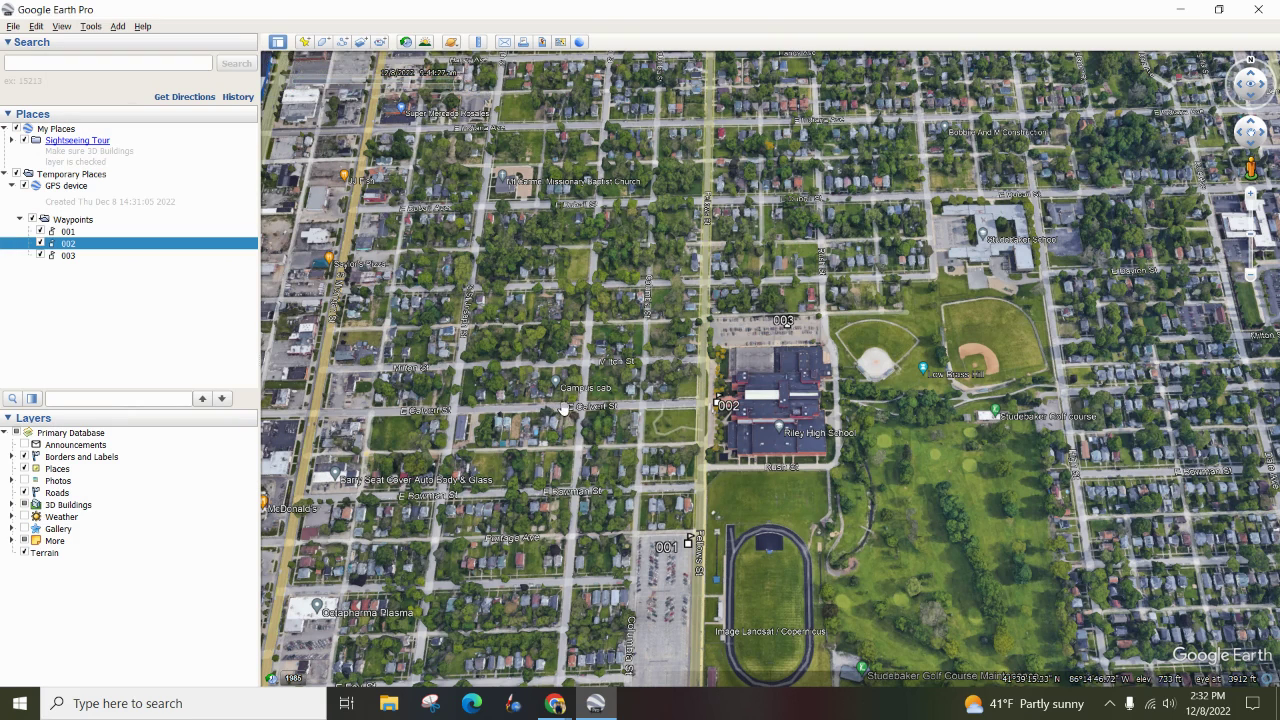
{"action": "mouse_move", "coordinate": [555, 703]}
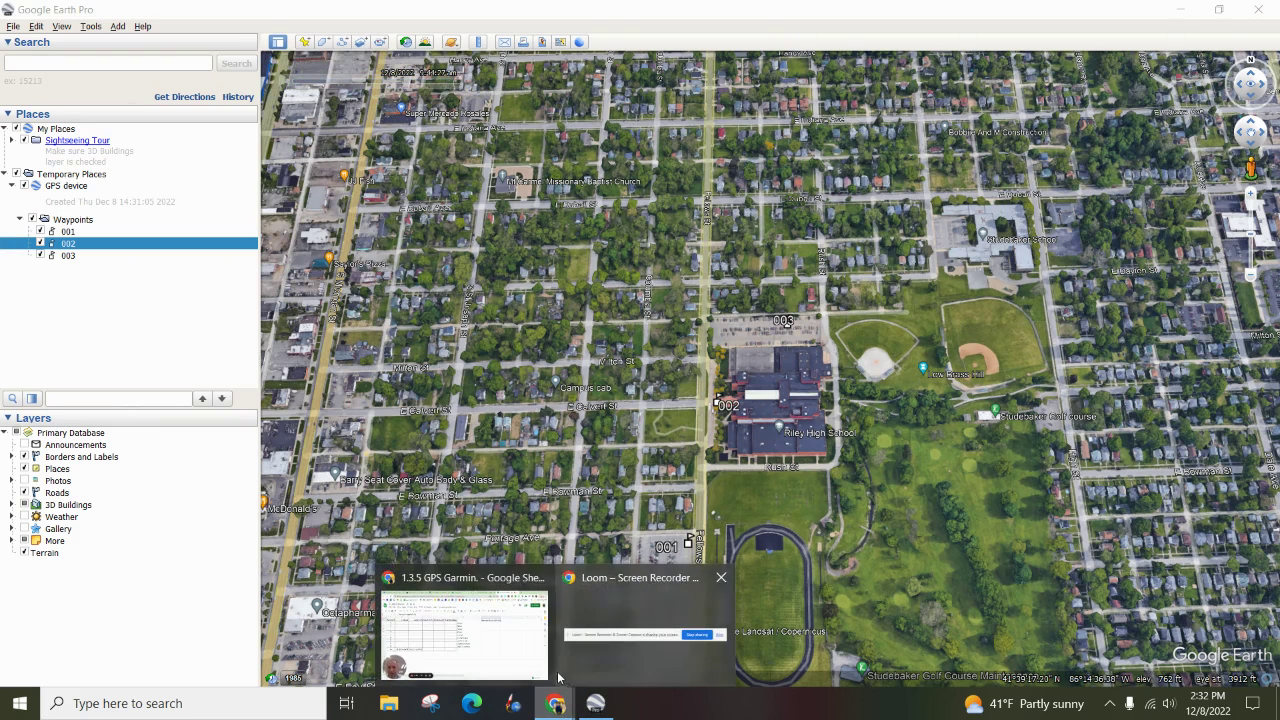
{"action": "left_click", "coordinate": [507, 651]}
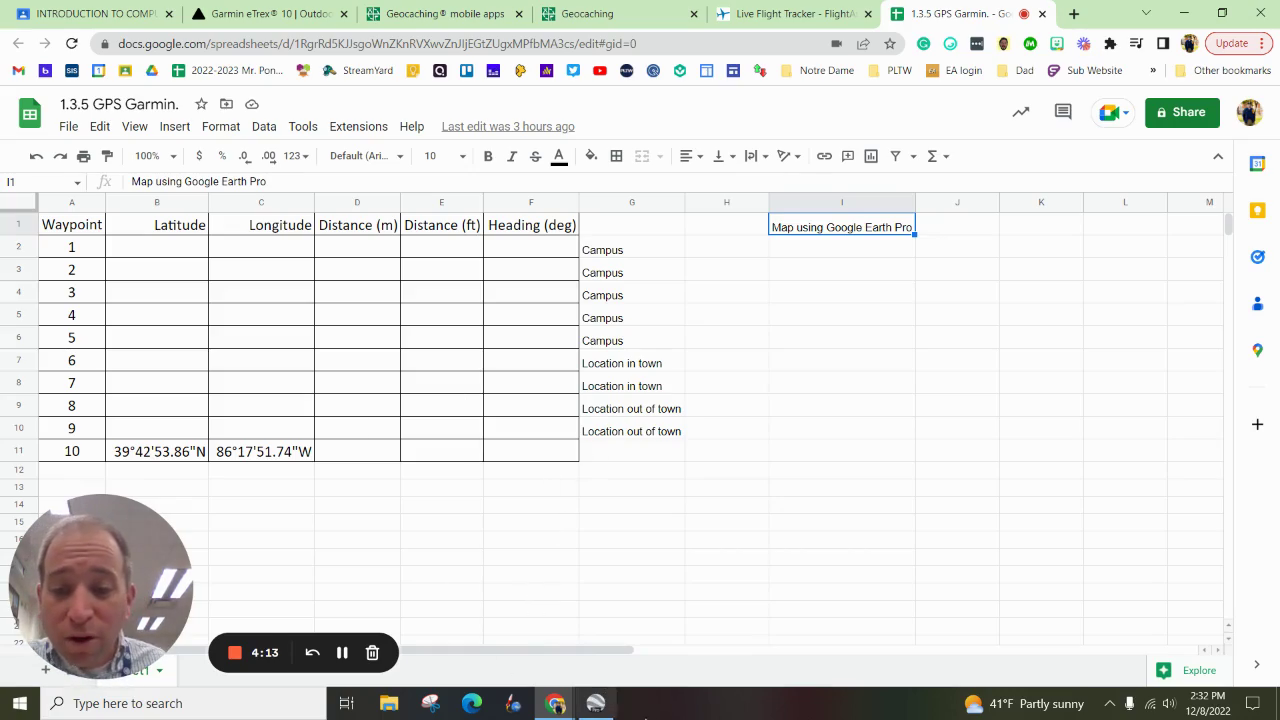
Switch to Google Earth Pro, search for "south bend center for history", and go to the suggested History Museum in South Bend
{"action": "left_click", "coordinate": [595, 703]}
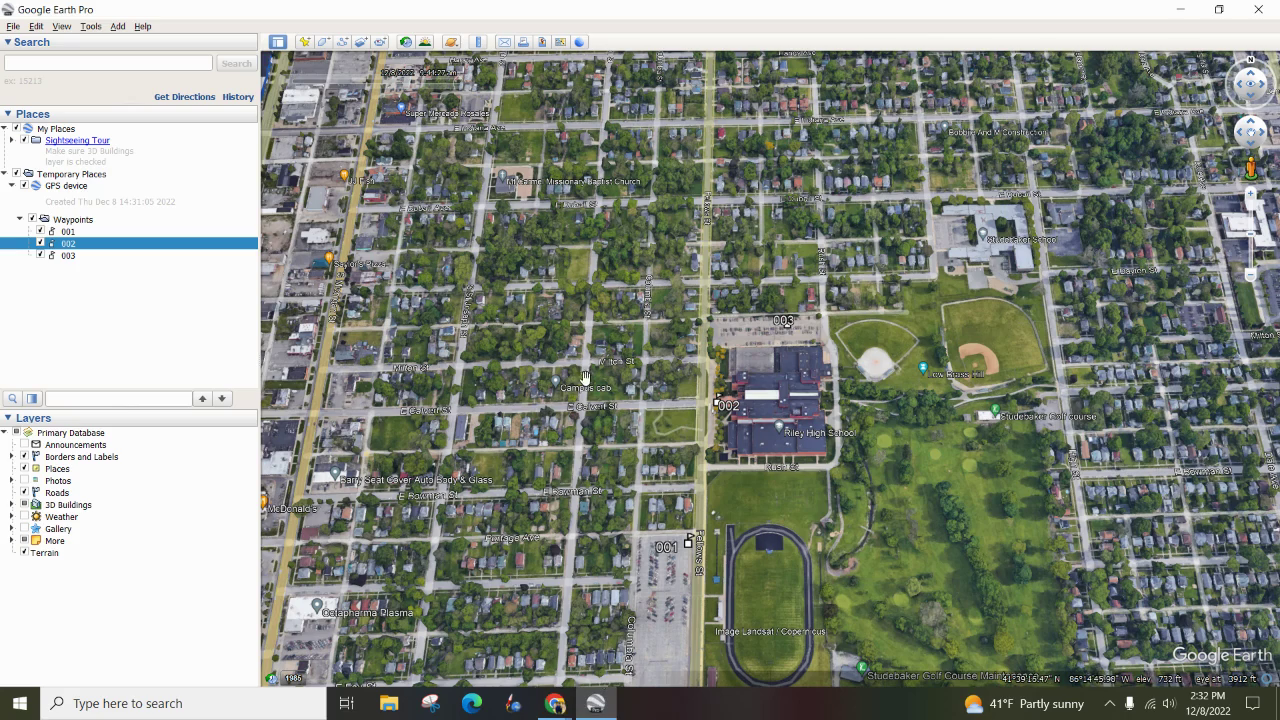
{"action": "scroll", "coordinate": [585, 377], "scroll_direction": "down", "scroll_amount": 5}
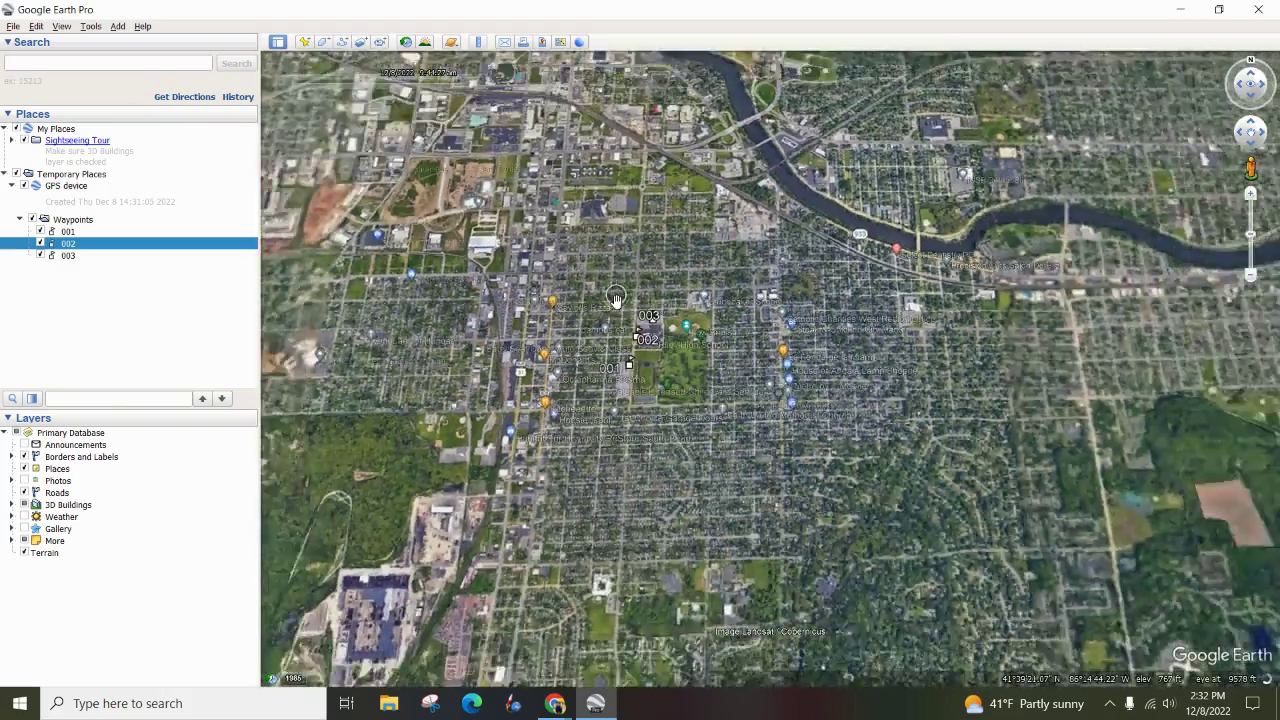
{"action": "scroll", "coordinate": [640, 272], "scroll_direction": "down", "scroll_amount": 5}
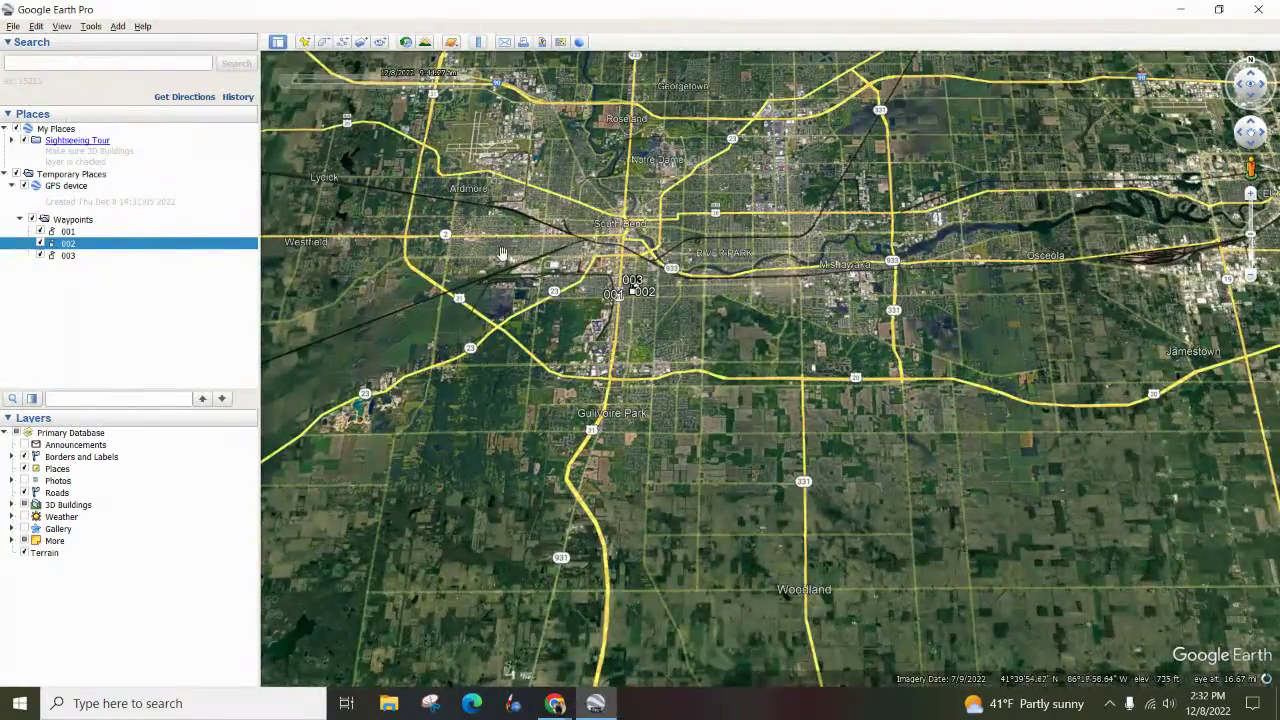
{"action": "left_click", "coordinate": [103, 60]}
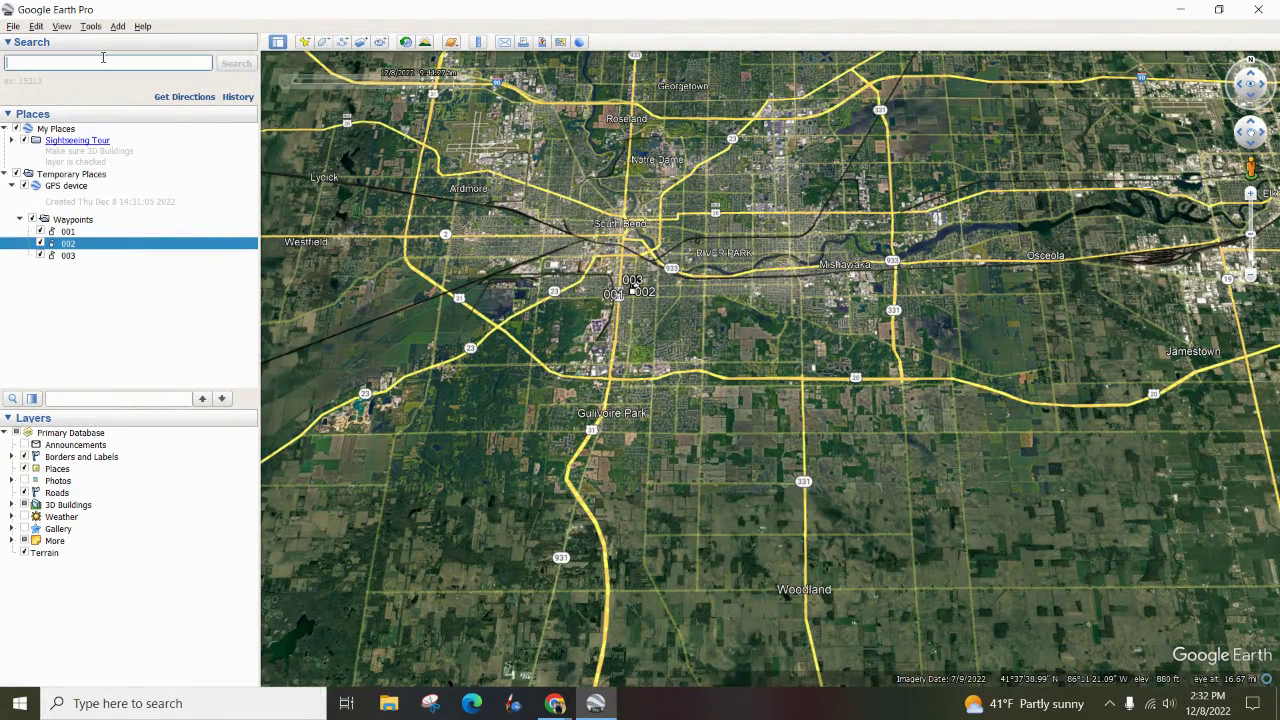
{"action": "type", "text": "south "}
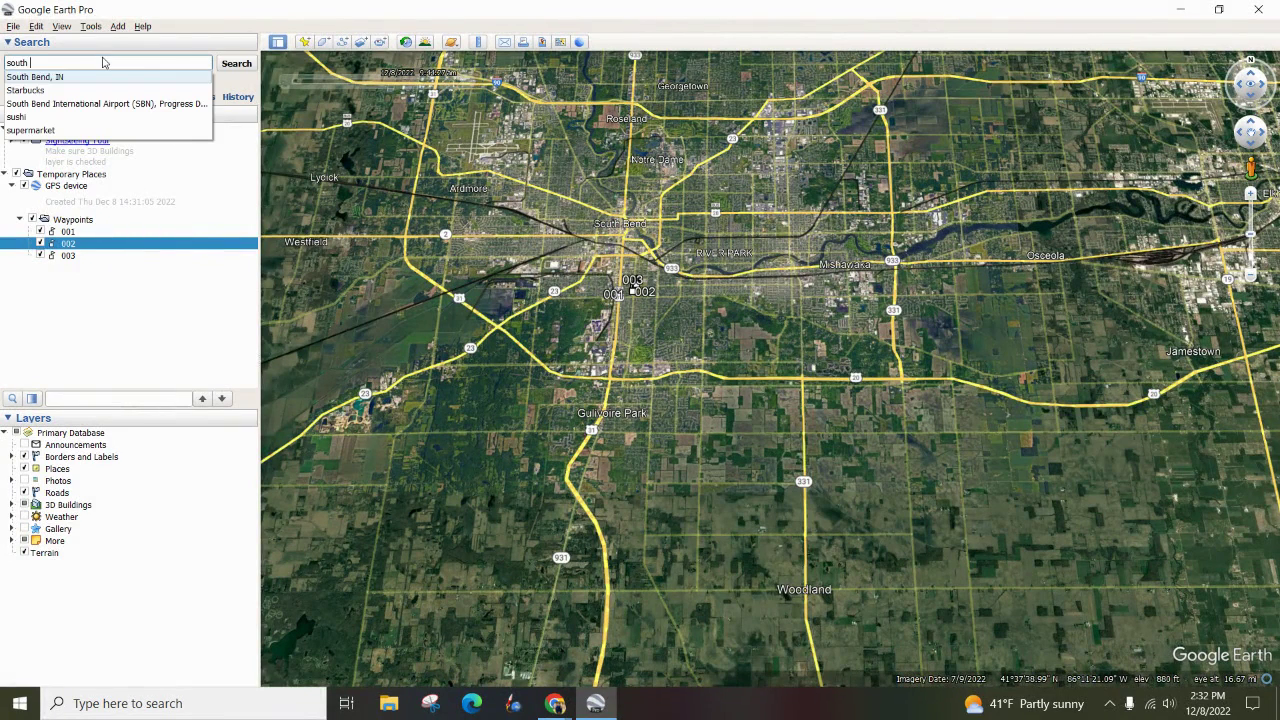
{"action": "type", "text": "bend center f"}
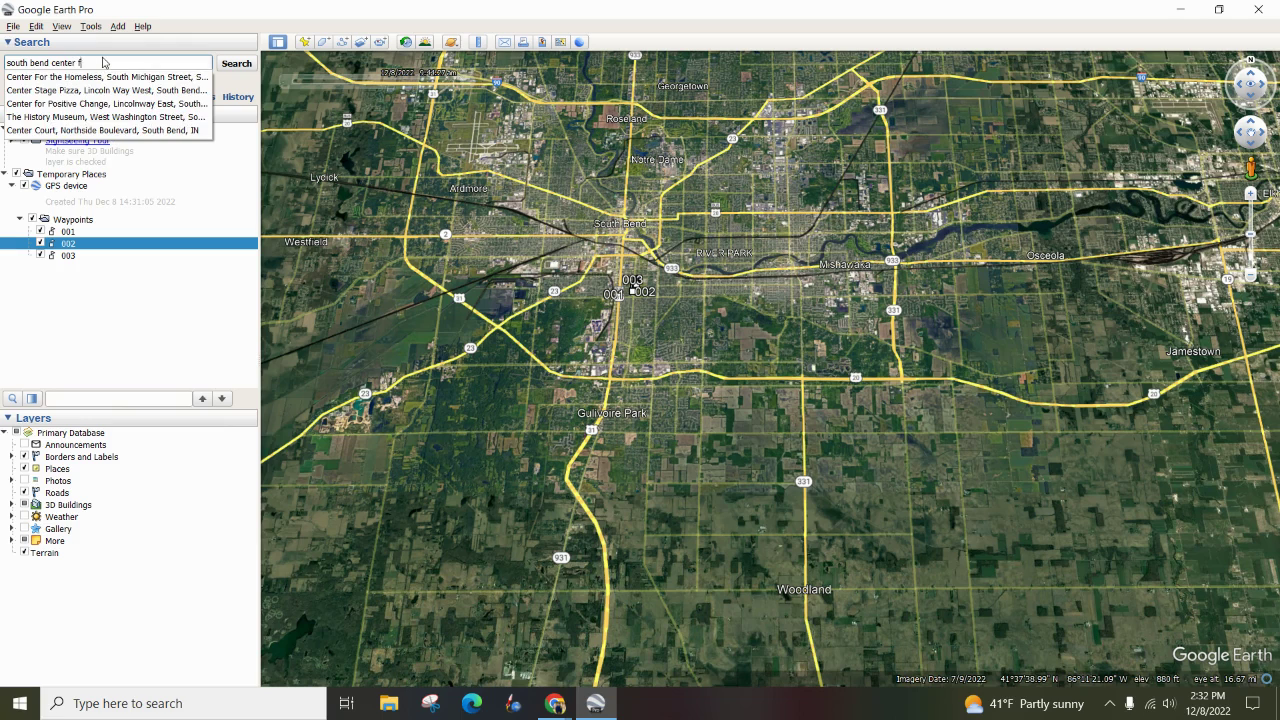
{"action": "type", "text": "or history"}
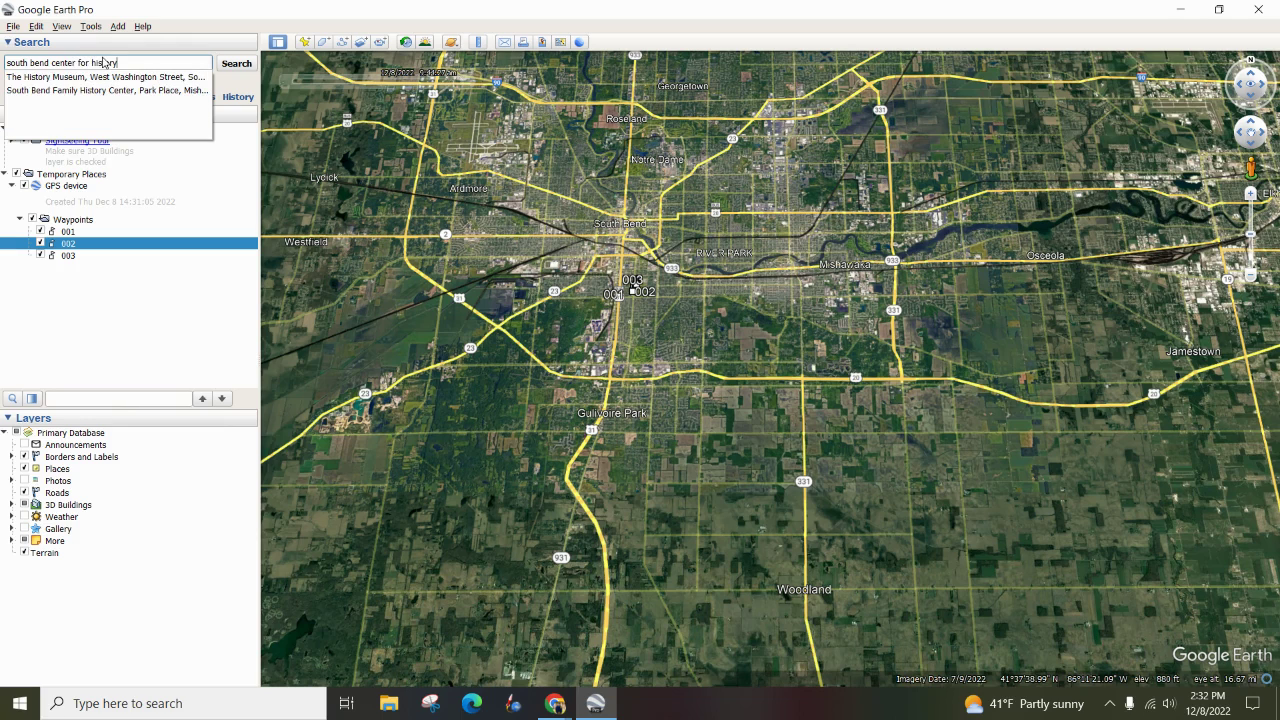
{"action": "left_click", "coordinate": [99, 79]}
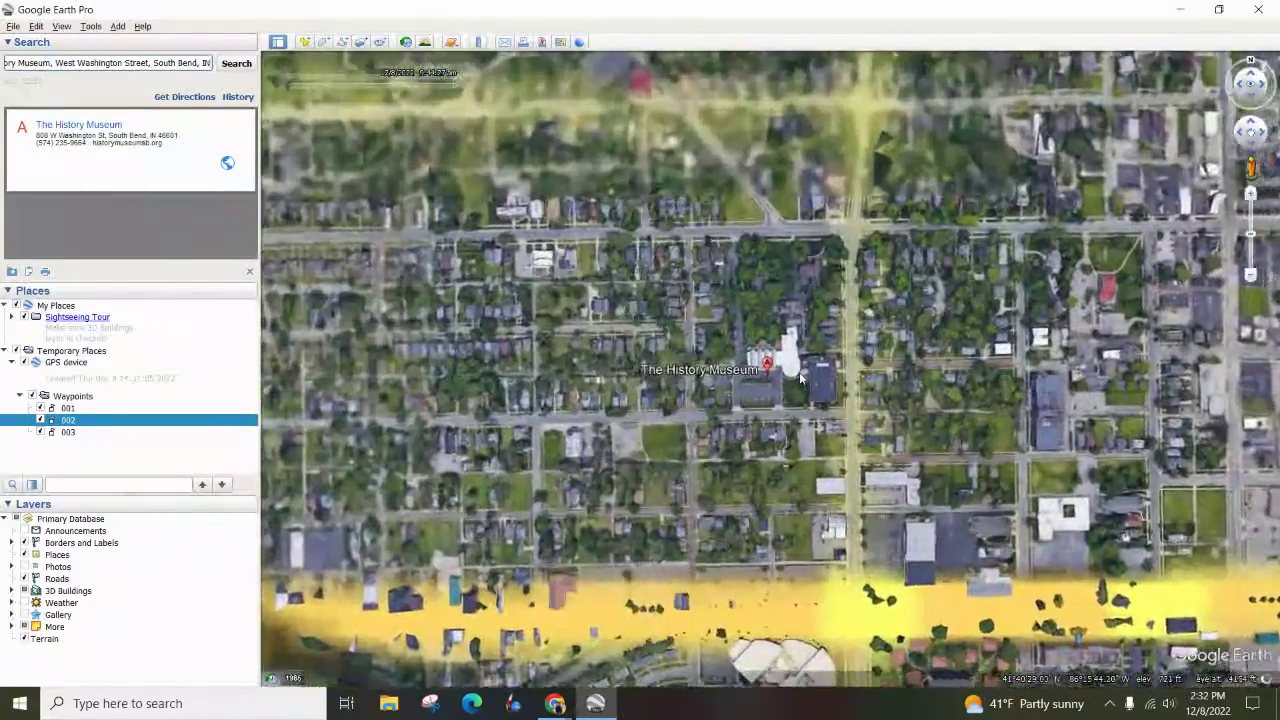
Start a new placemark at The History Museum to obtain its latitude and longitude, and switch to the waypoint spreadsheet in Chrome
{"action": "scroll", "coordinate": [790, 365], "scroll_direction": "up", "scroll_amount": 5}
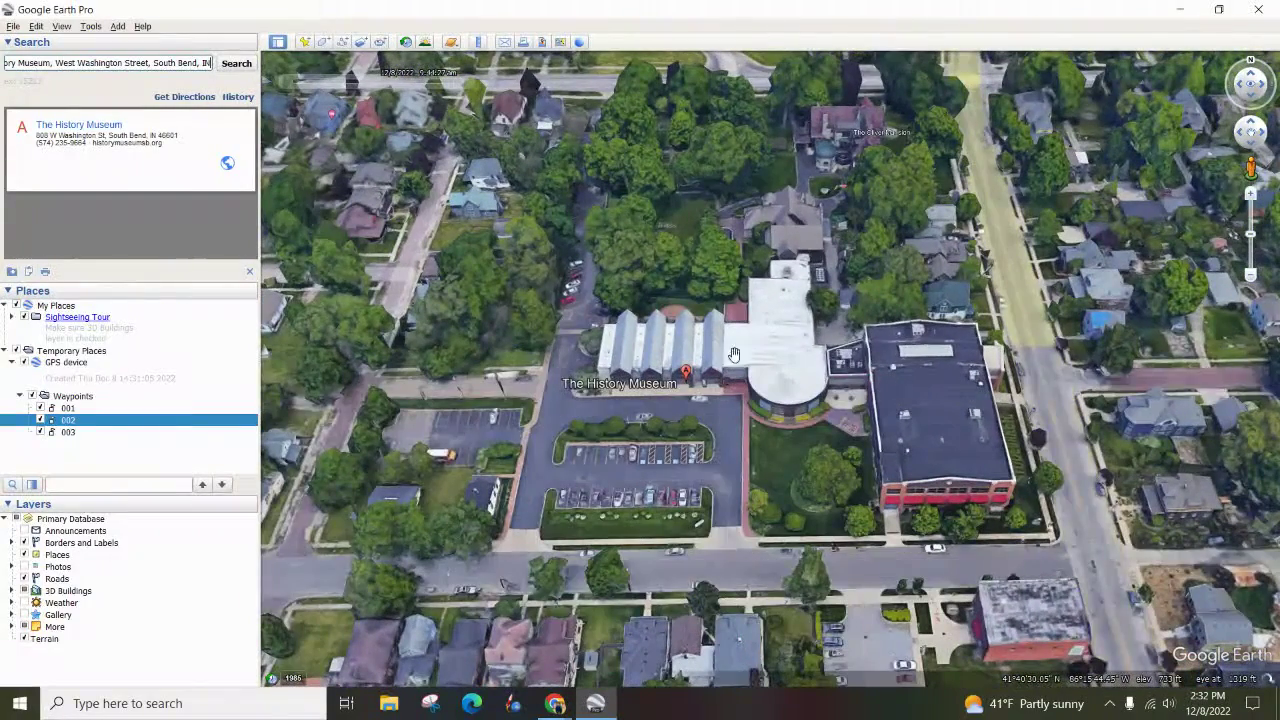
{"action": "scroll", "coordinate": [757, 335], "scroll_direction": "down", "scroll_amount": 3}
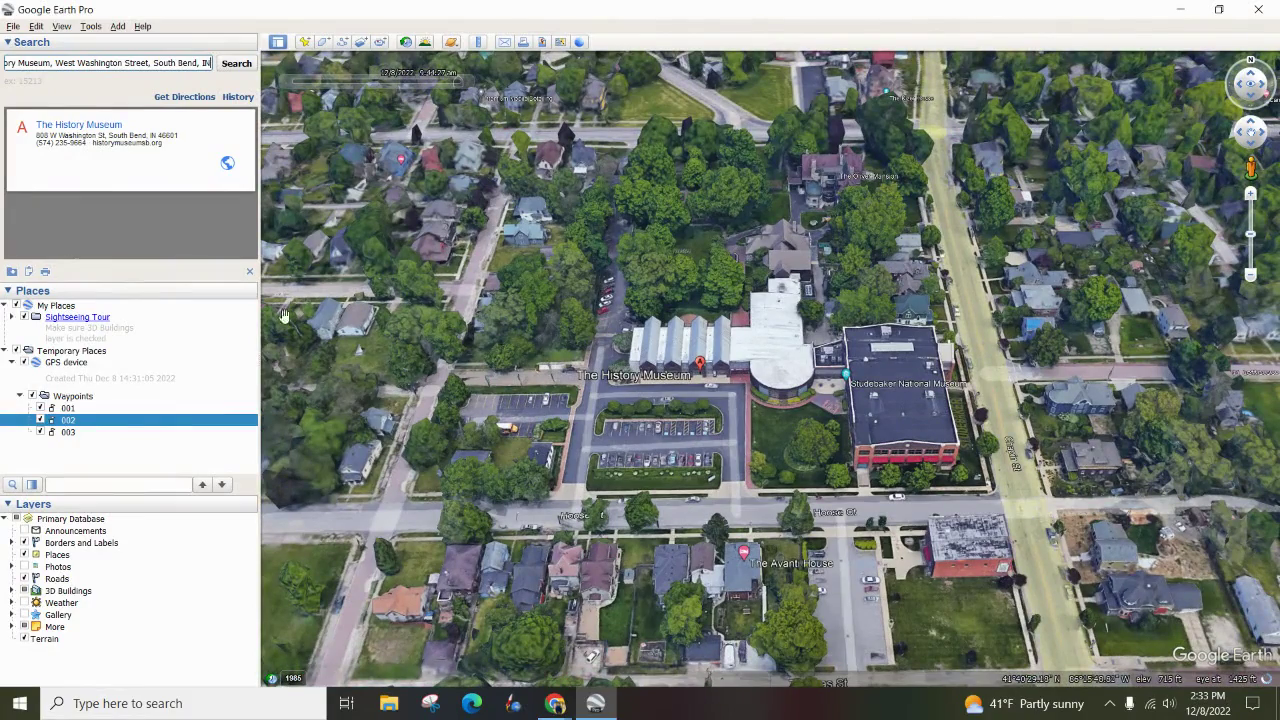
{"action": "left_click", "coordinate": [85, 130]}
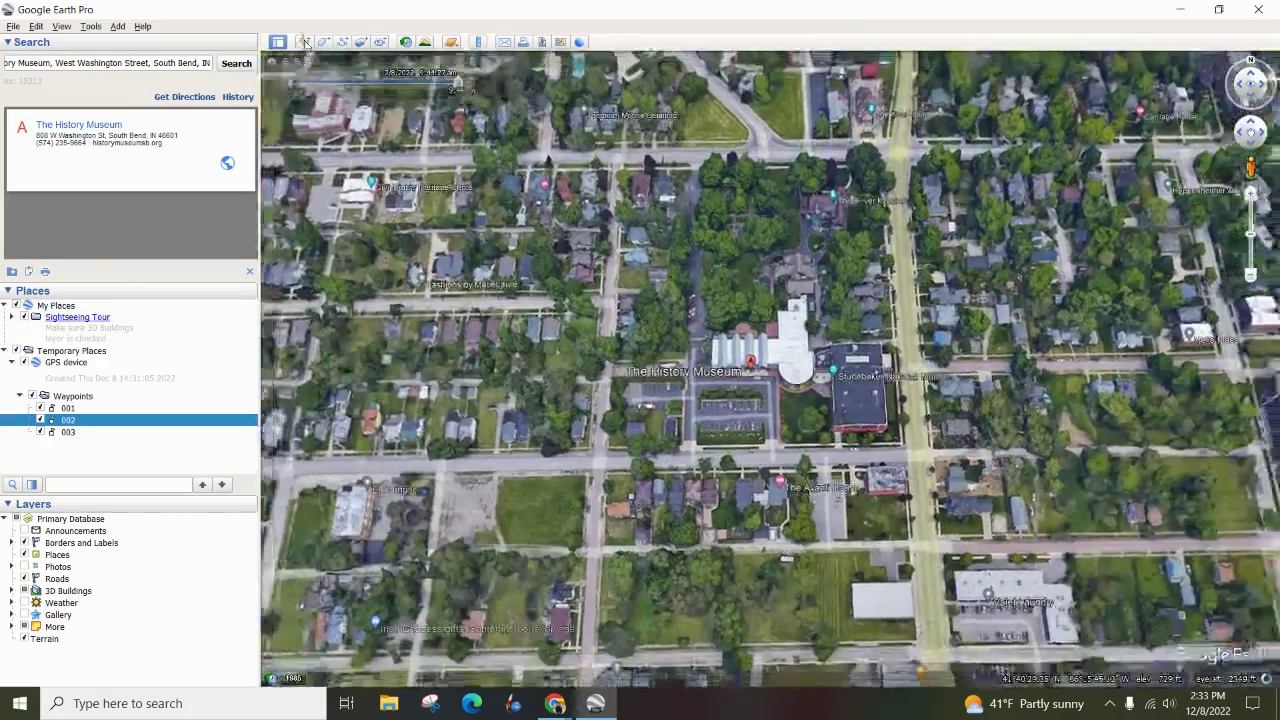
{"action": "left_click", "coordinate": [304, 41]}
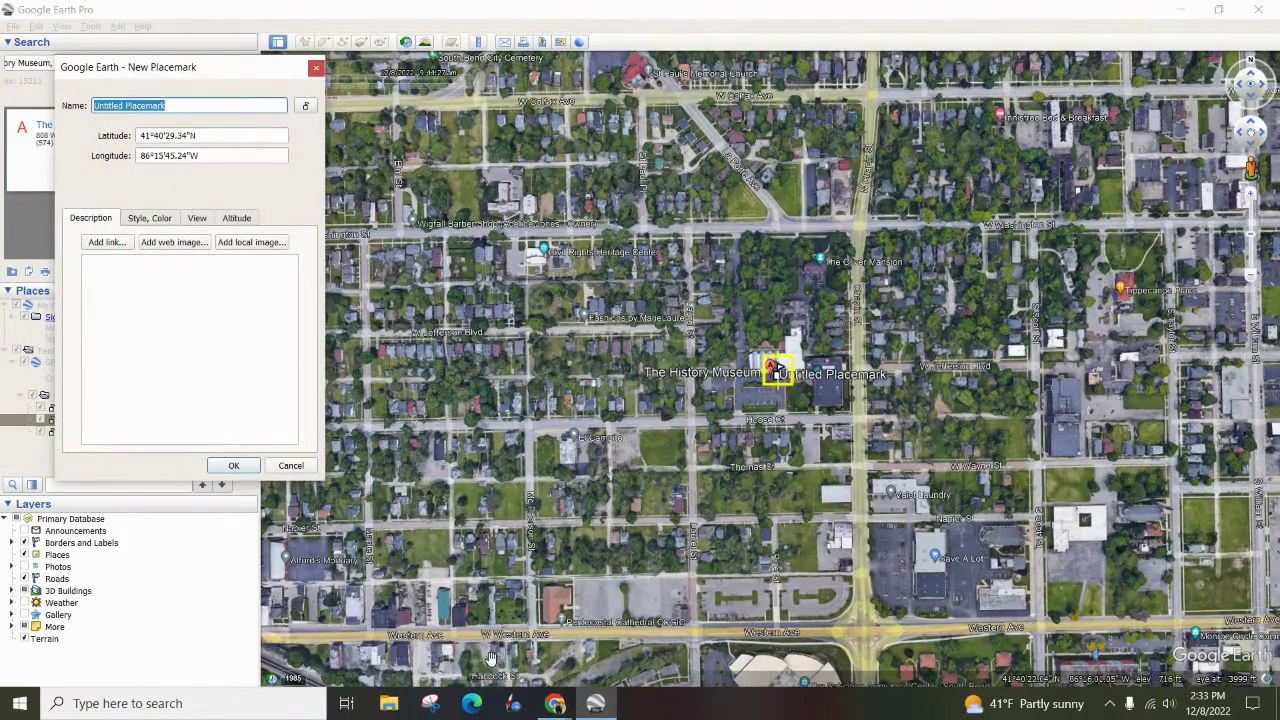
{"action": "mouse_move", "coordinate": [552, 708]}
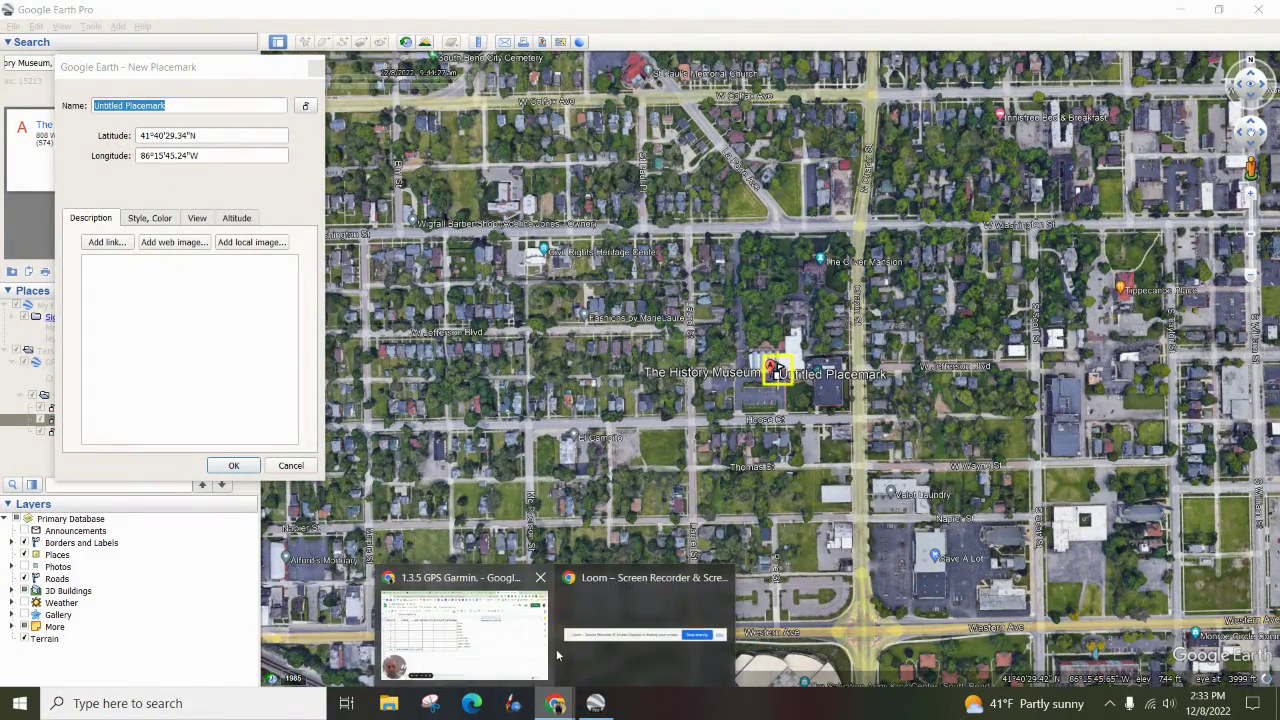
{"action": "left_click", "coordinate": [460, 655]}
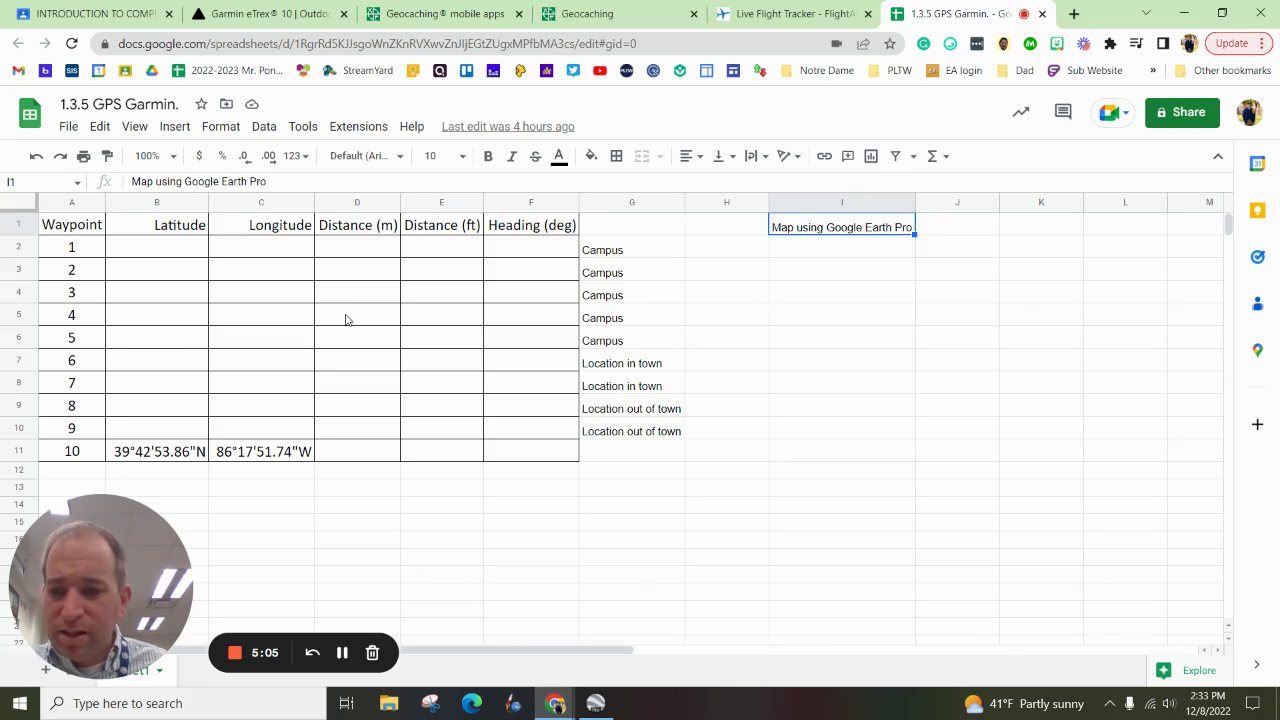